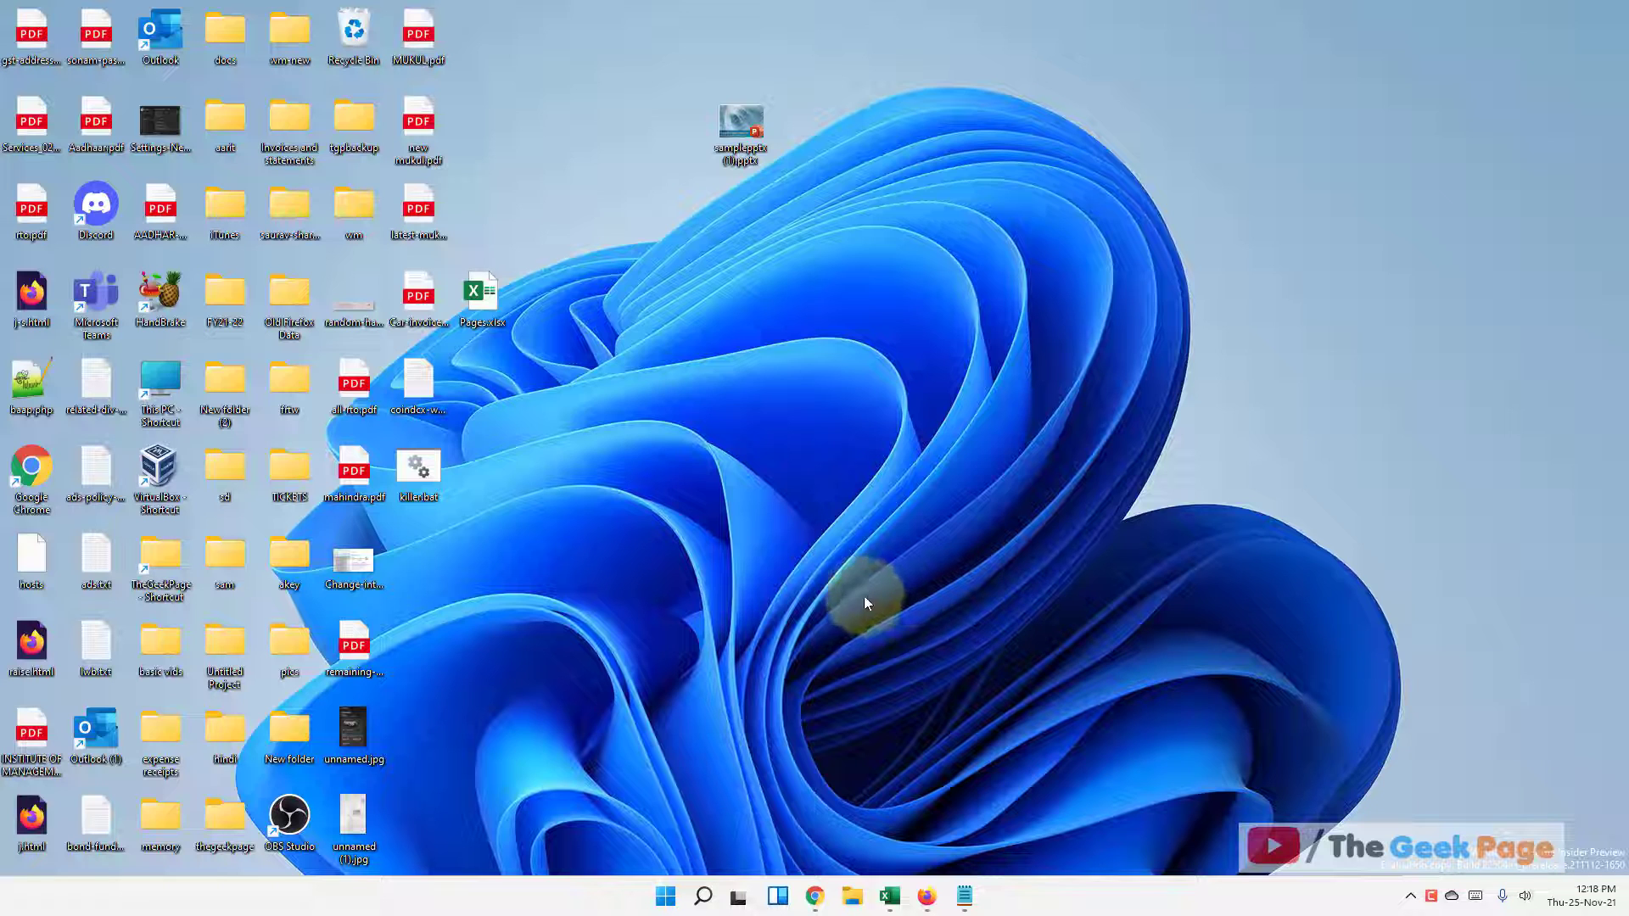
Step: Launch Registry Editor by searching 'registry editor' and approve the User Account Control prompt
click(702, 897)
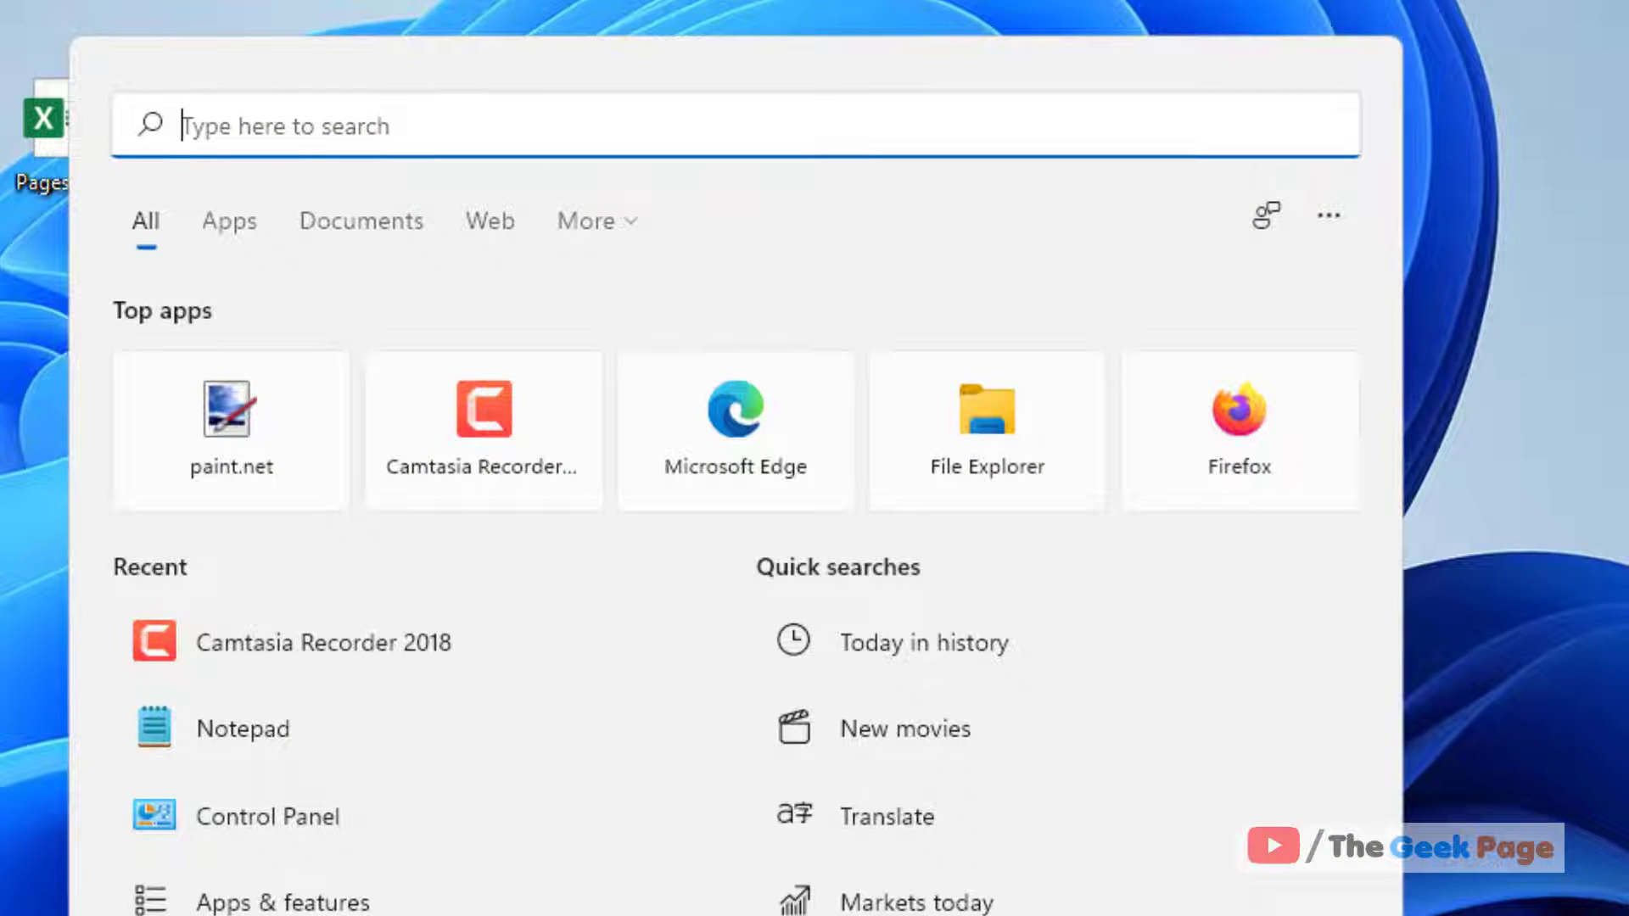
text(reg)
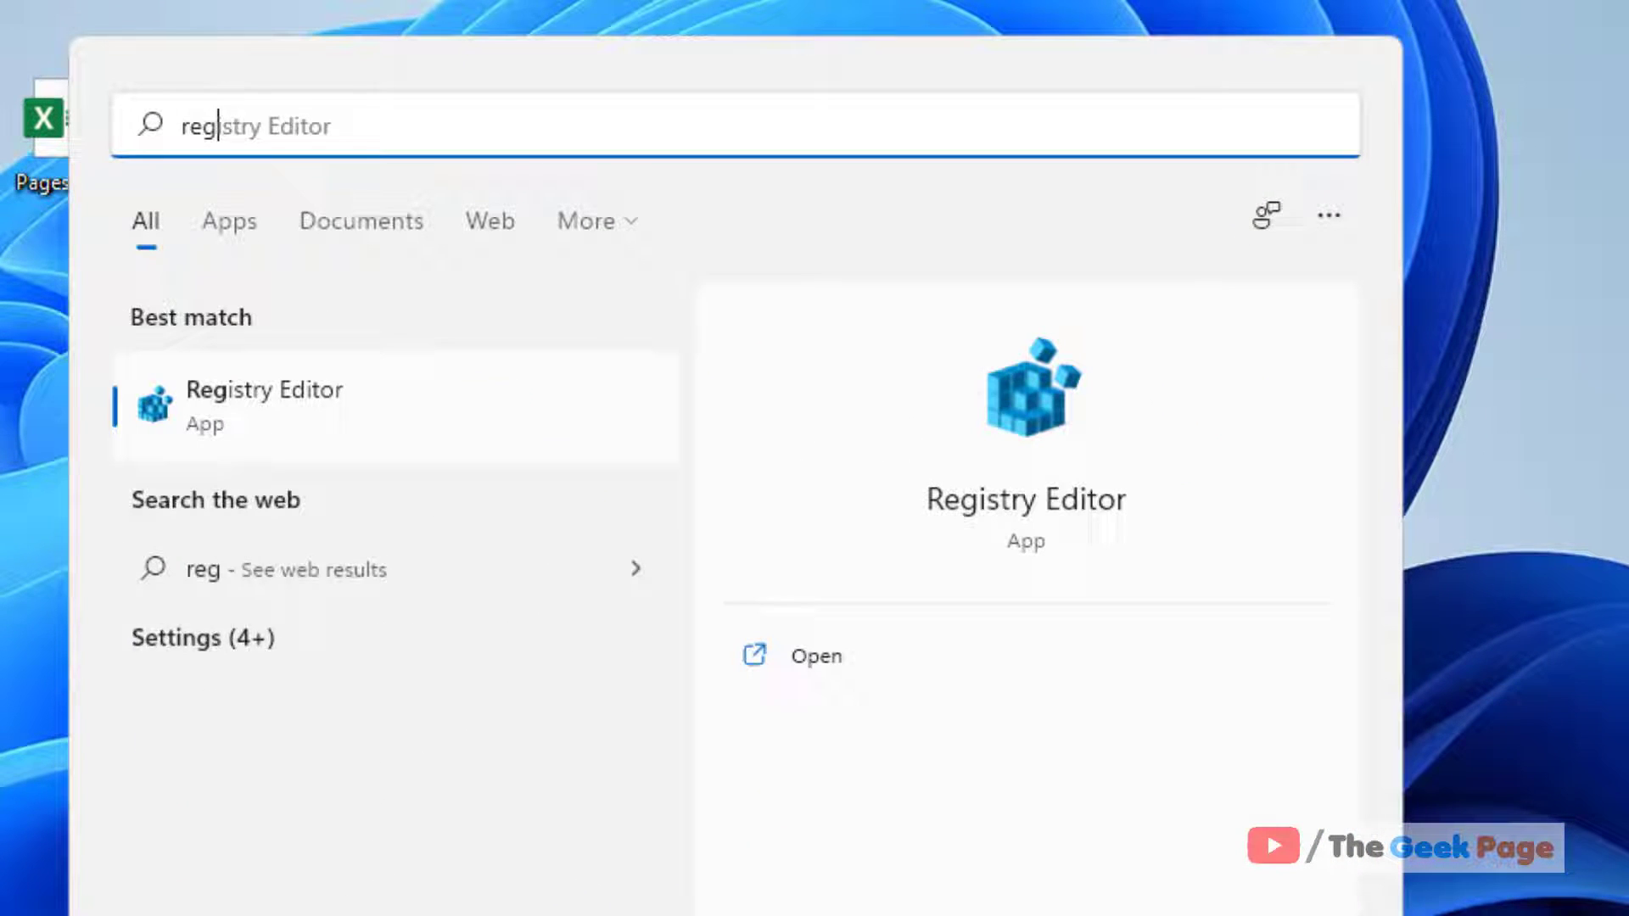
text(istry editor)
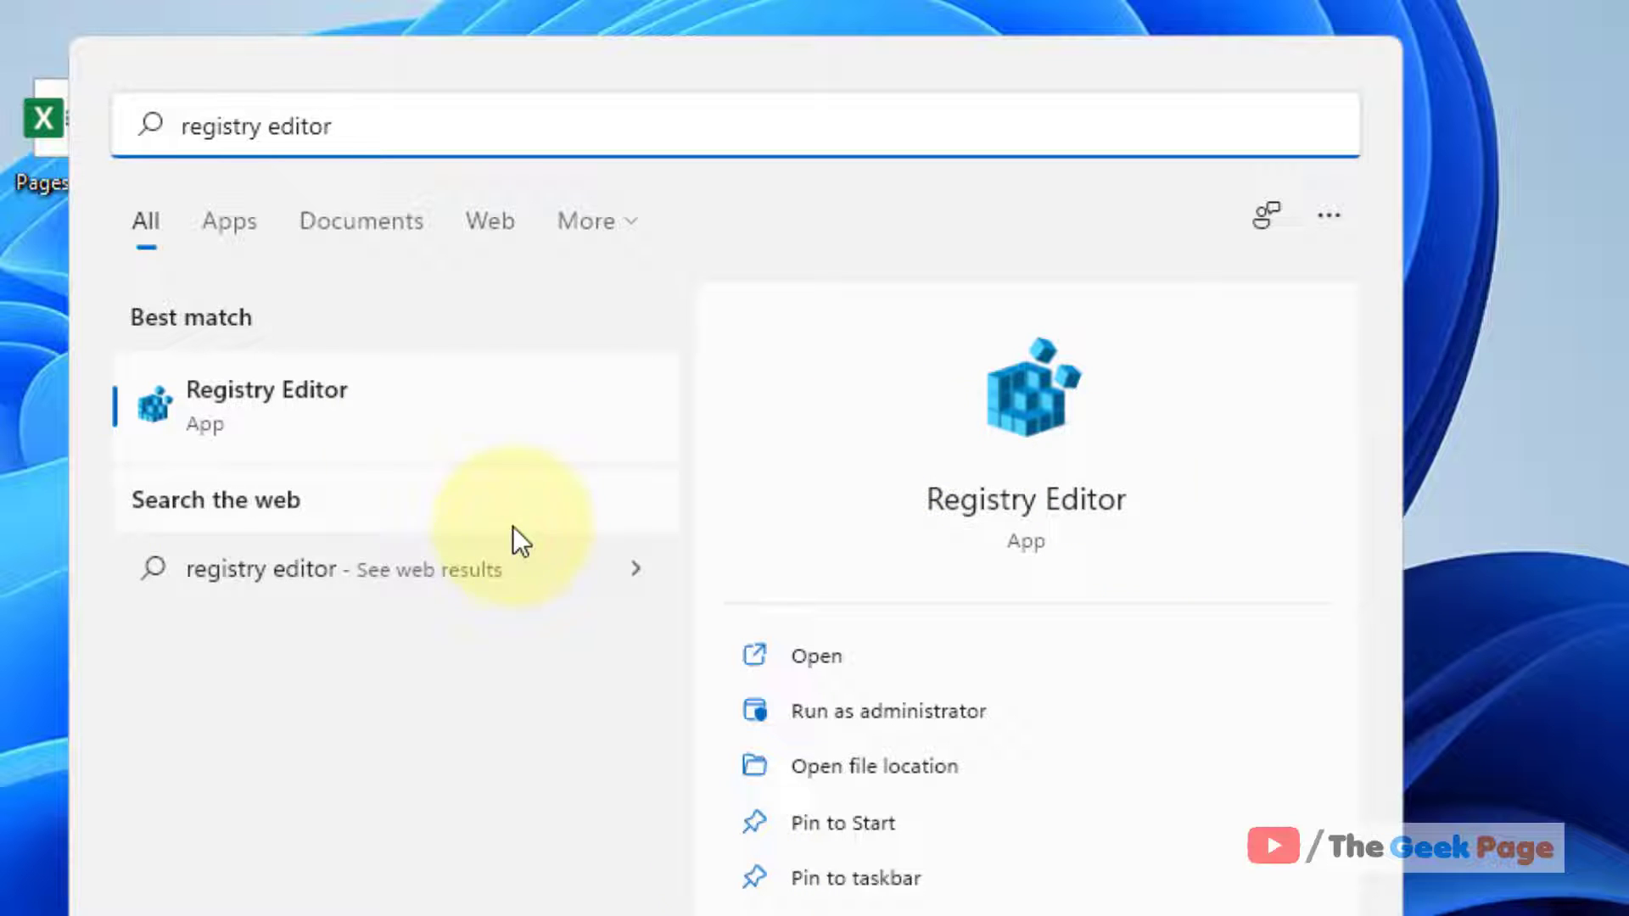
click(283, 437)
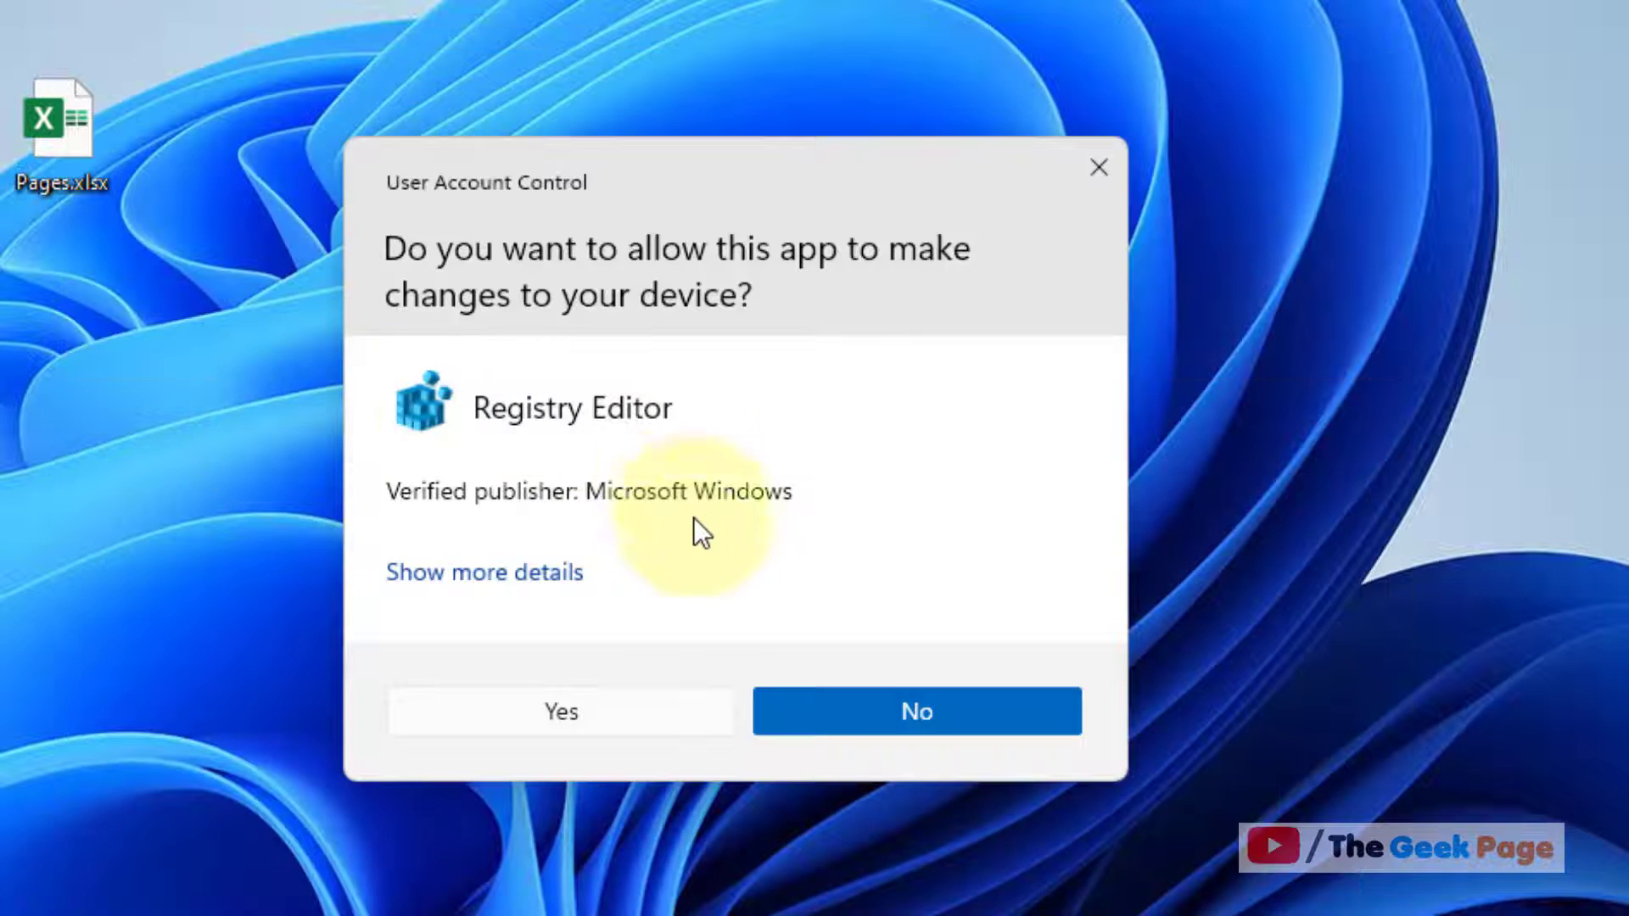
click(518, 706)
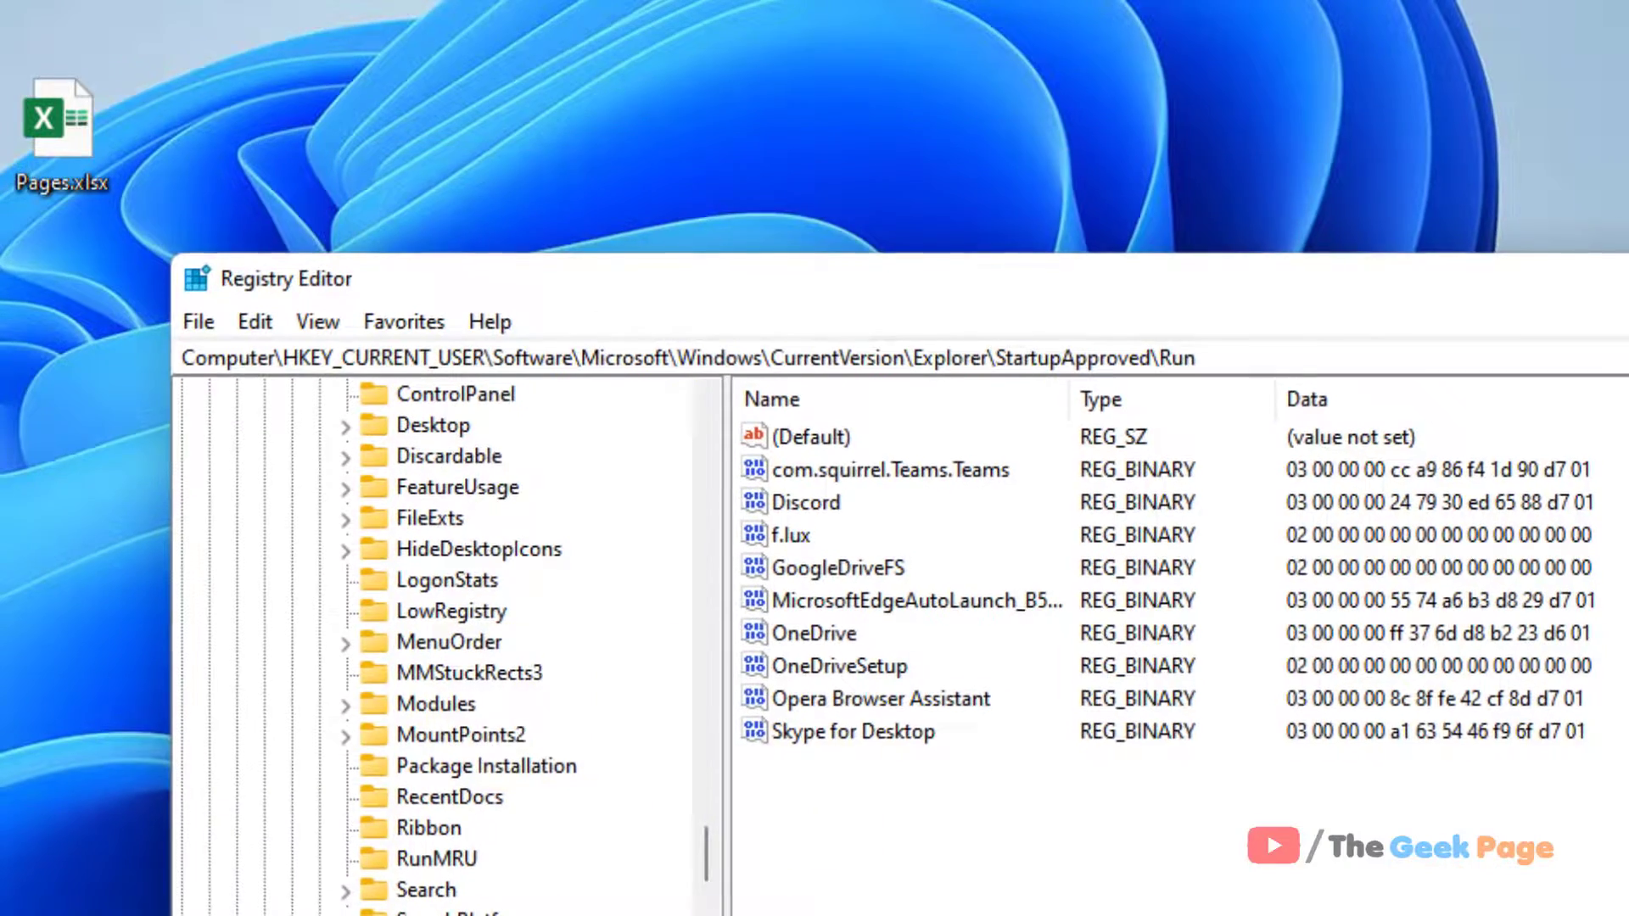
Step: Bring the Notepad notes forward and highlight the 64-bit and 32-bit Java Update Policy paths
key(alt+Tab)
drag(724, 22, 1187, 239)
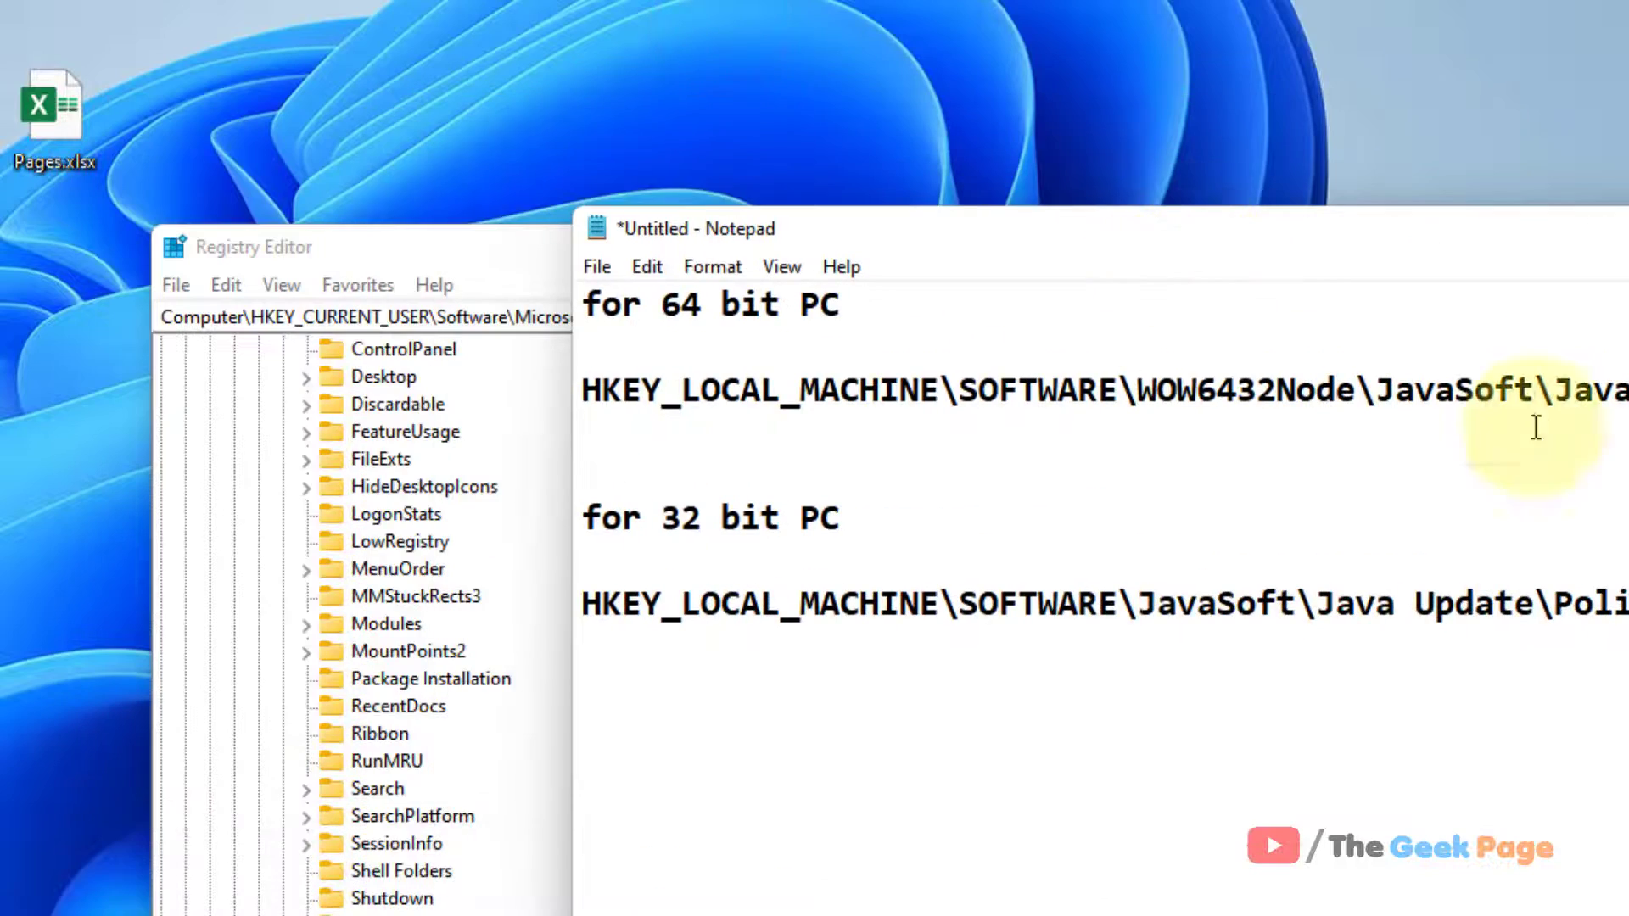
drag(1625, 392, 479, 331)
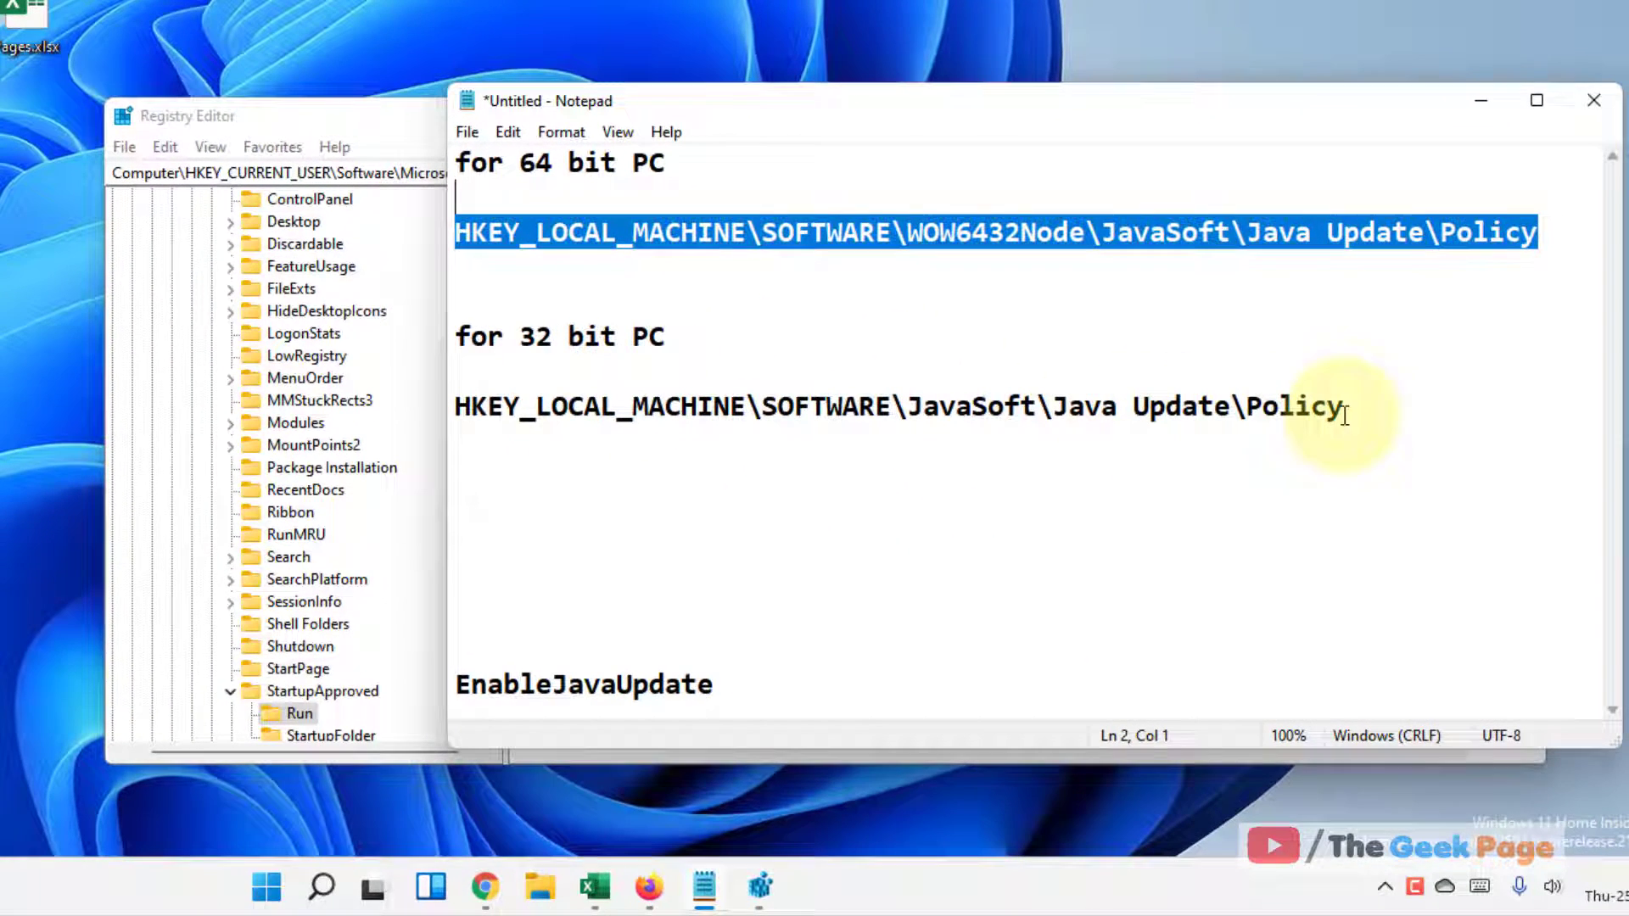
drag(1361, 413, 458, 398)
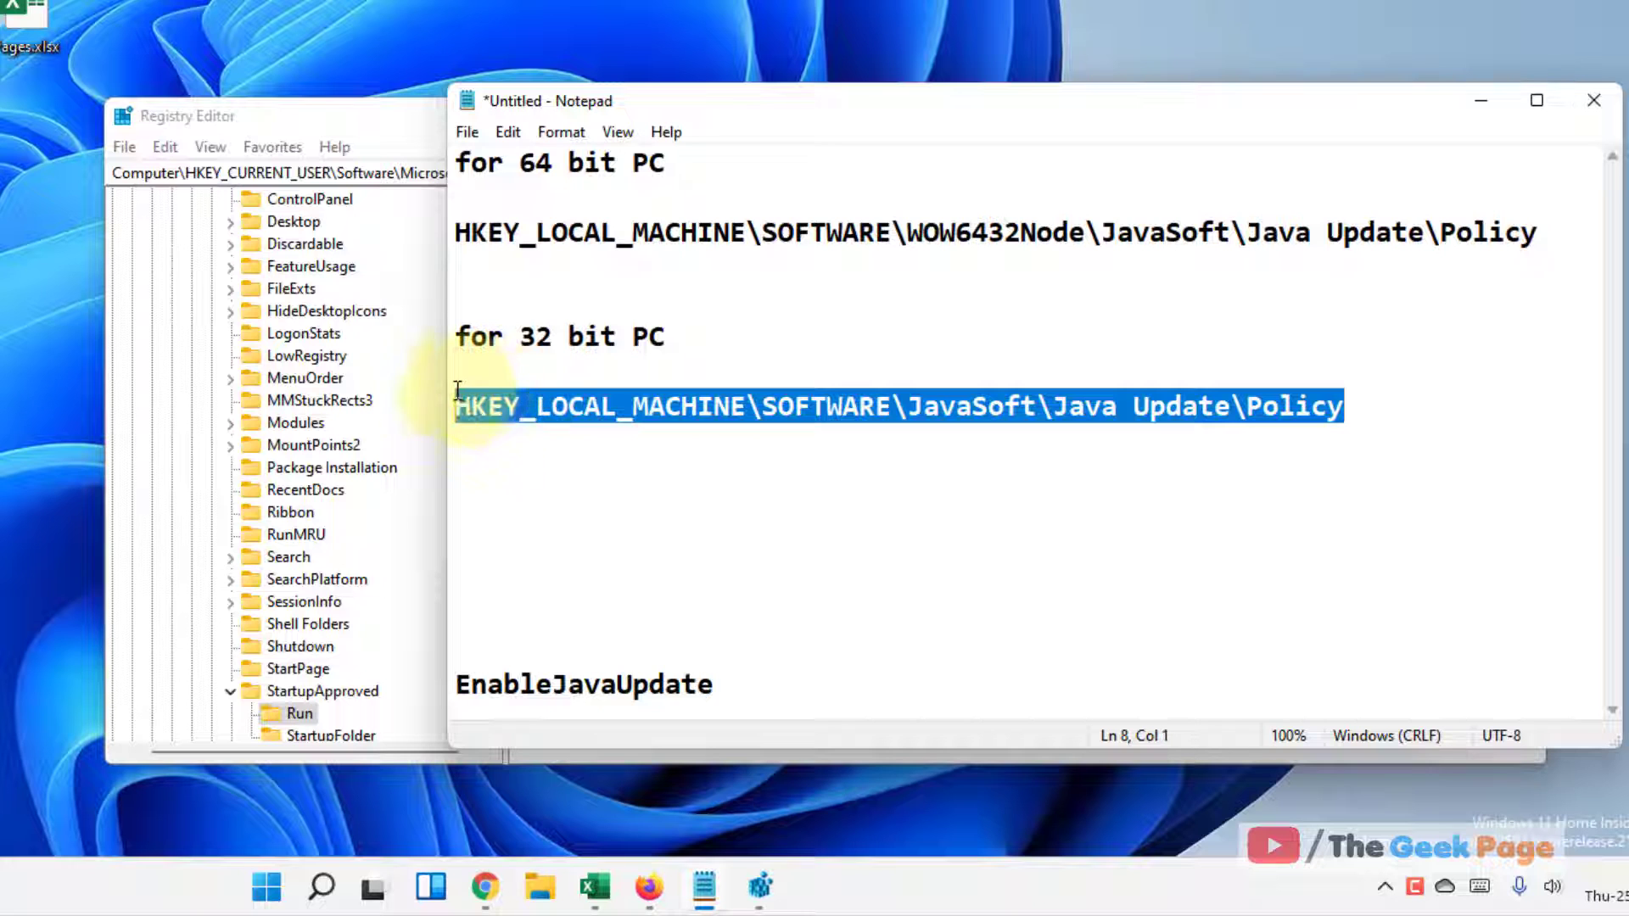
drag(695, 338, 476, 330)
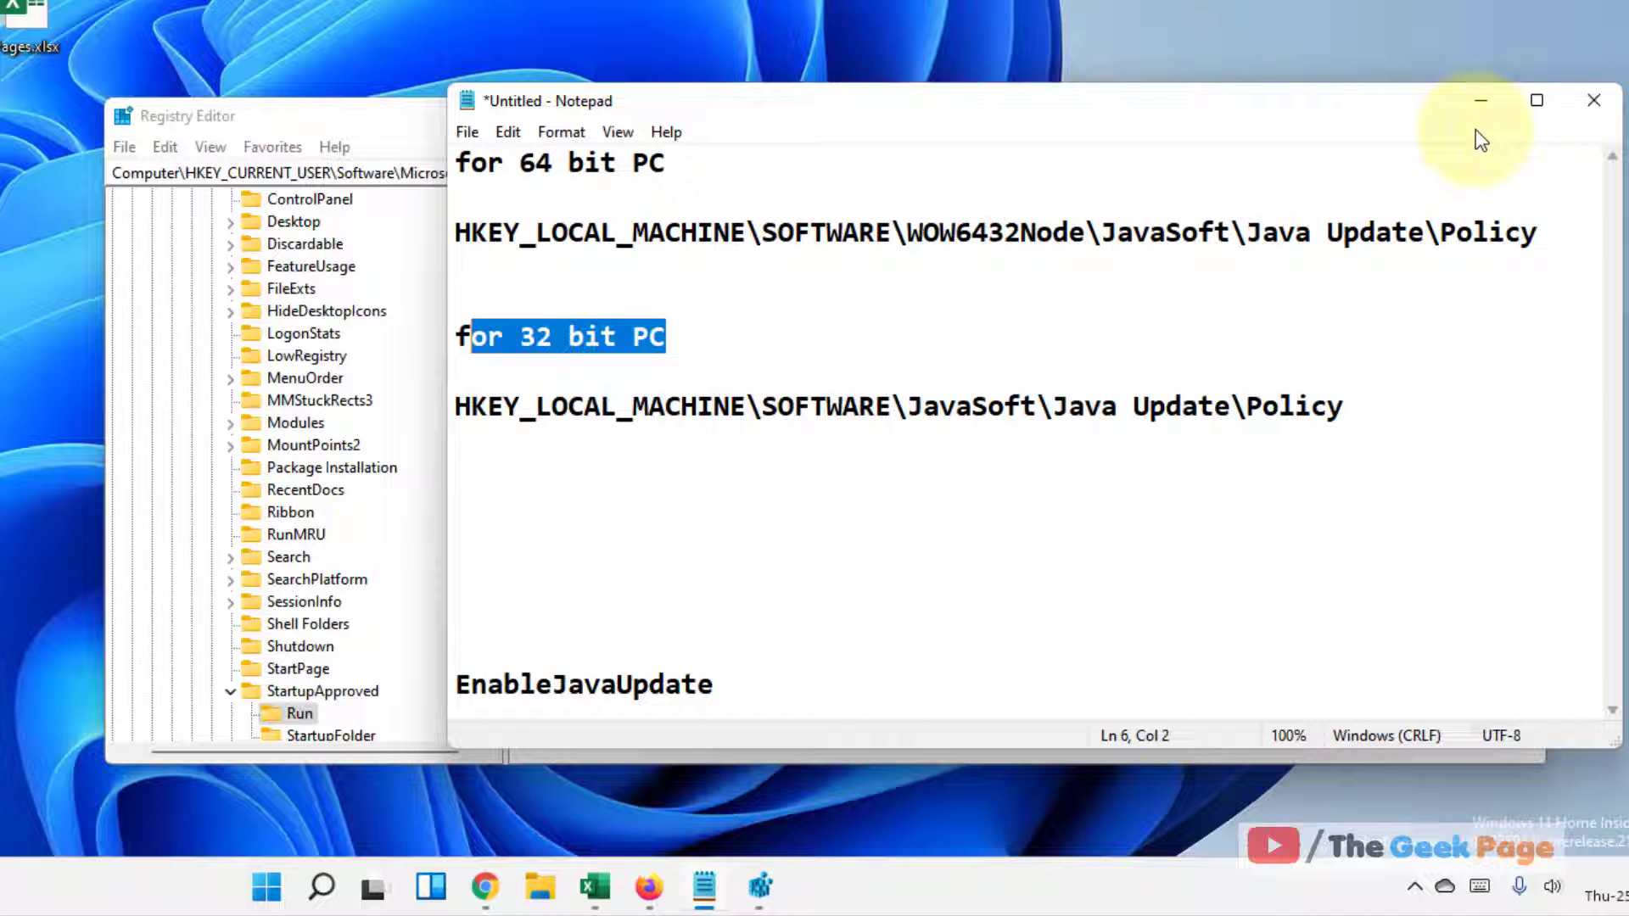
Step: Search 'system info' and open System Information from the results
click(322, 887)
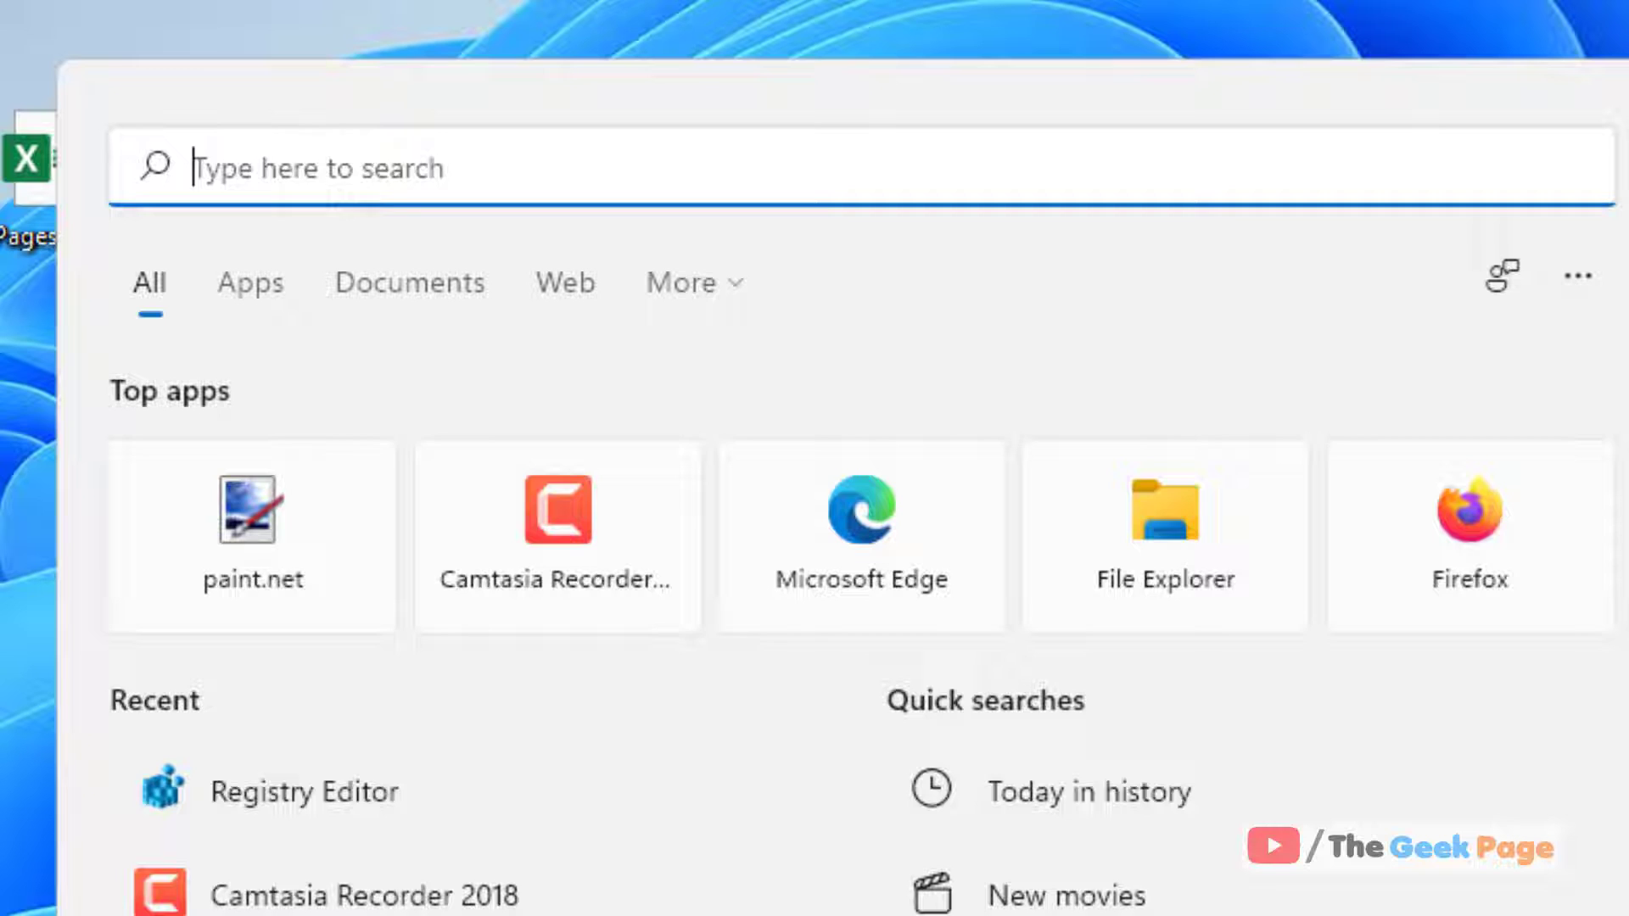
text(system in)
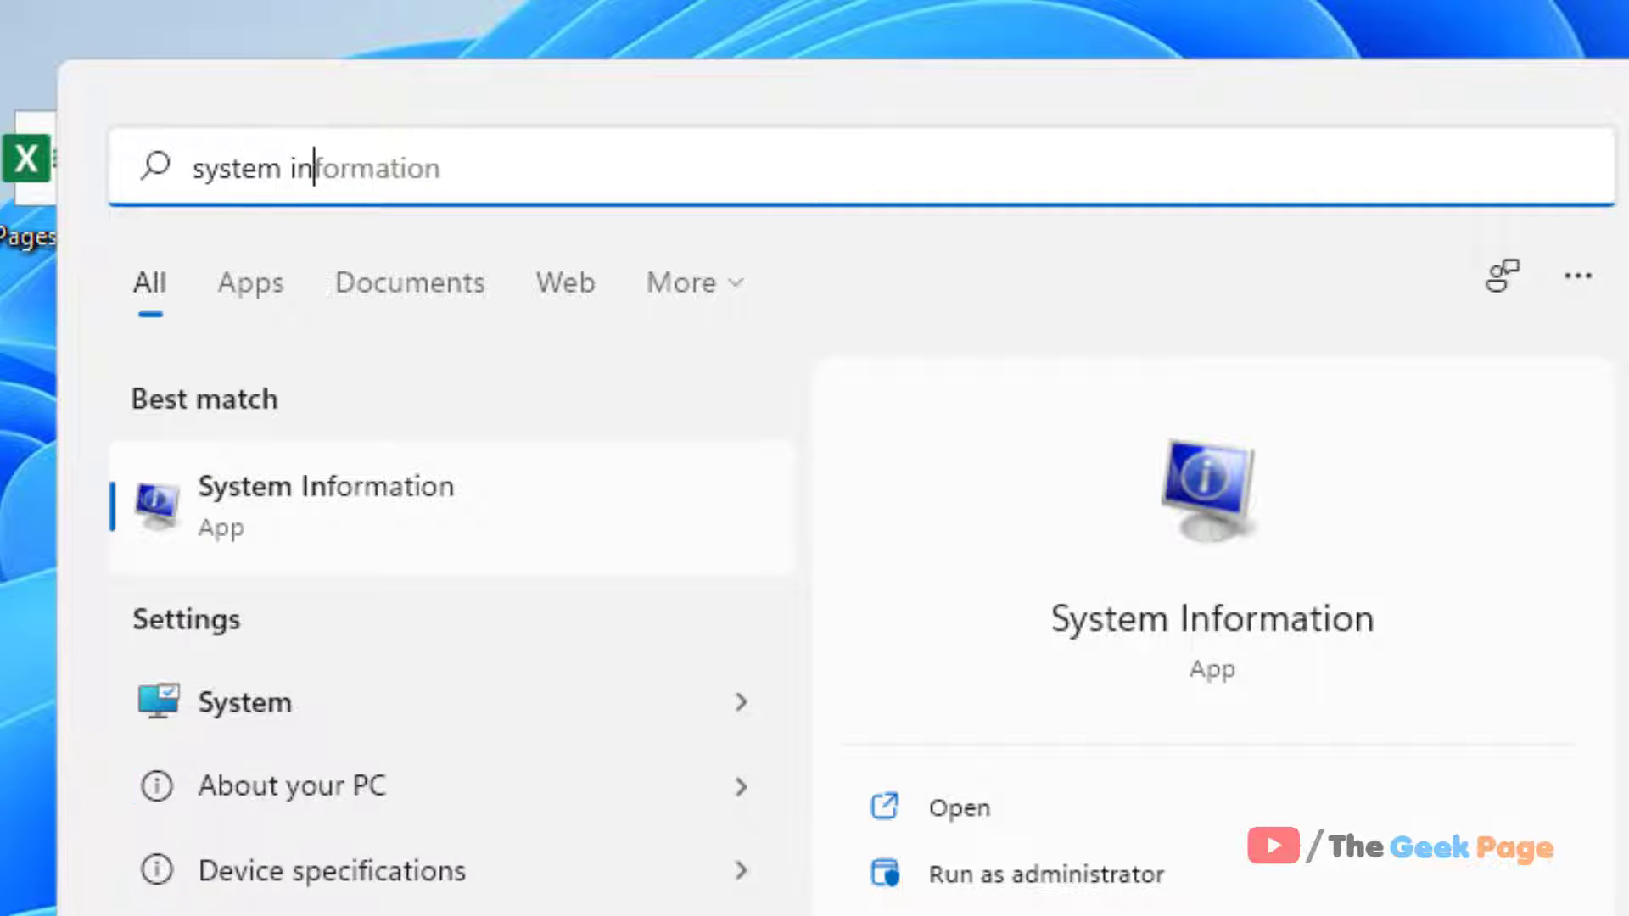
text(fo)
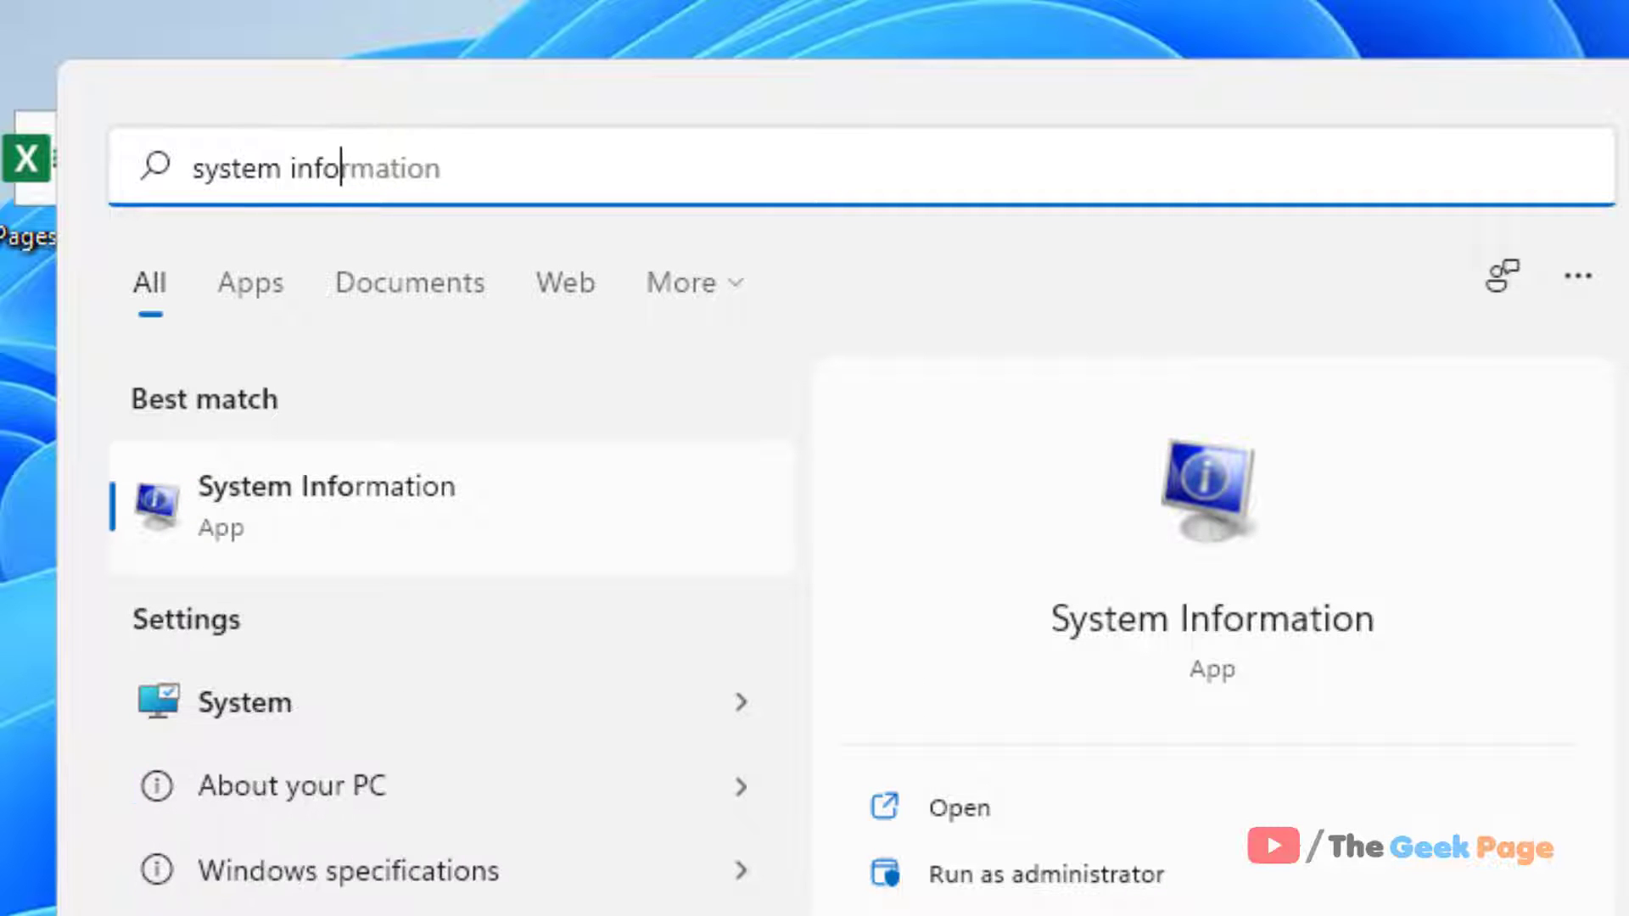
click(266, 549)
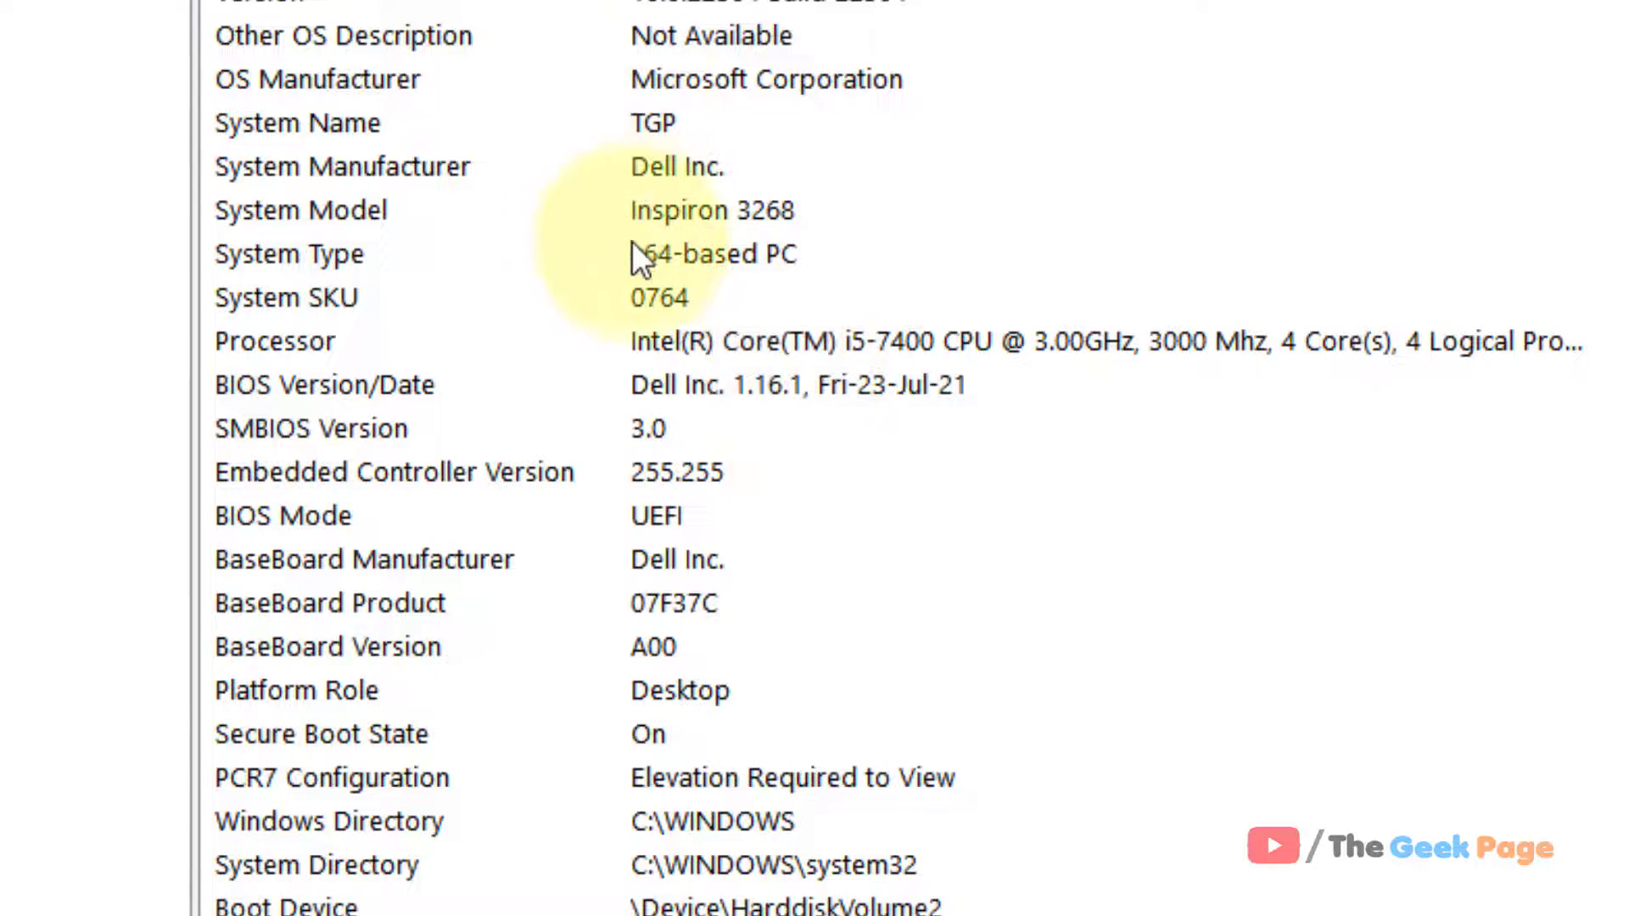
Step: Point out the System Type entry reading x64-based PC in System Summary
click(594, 255)
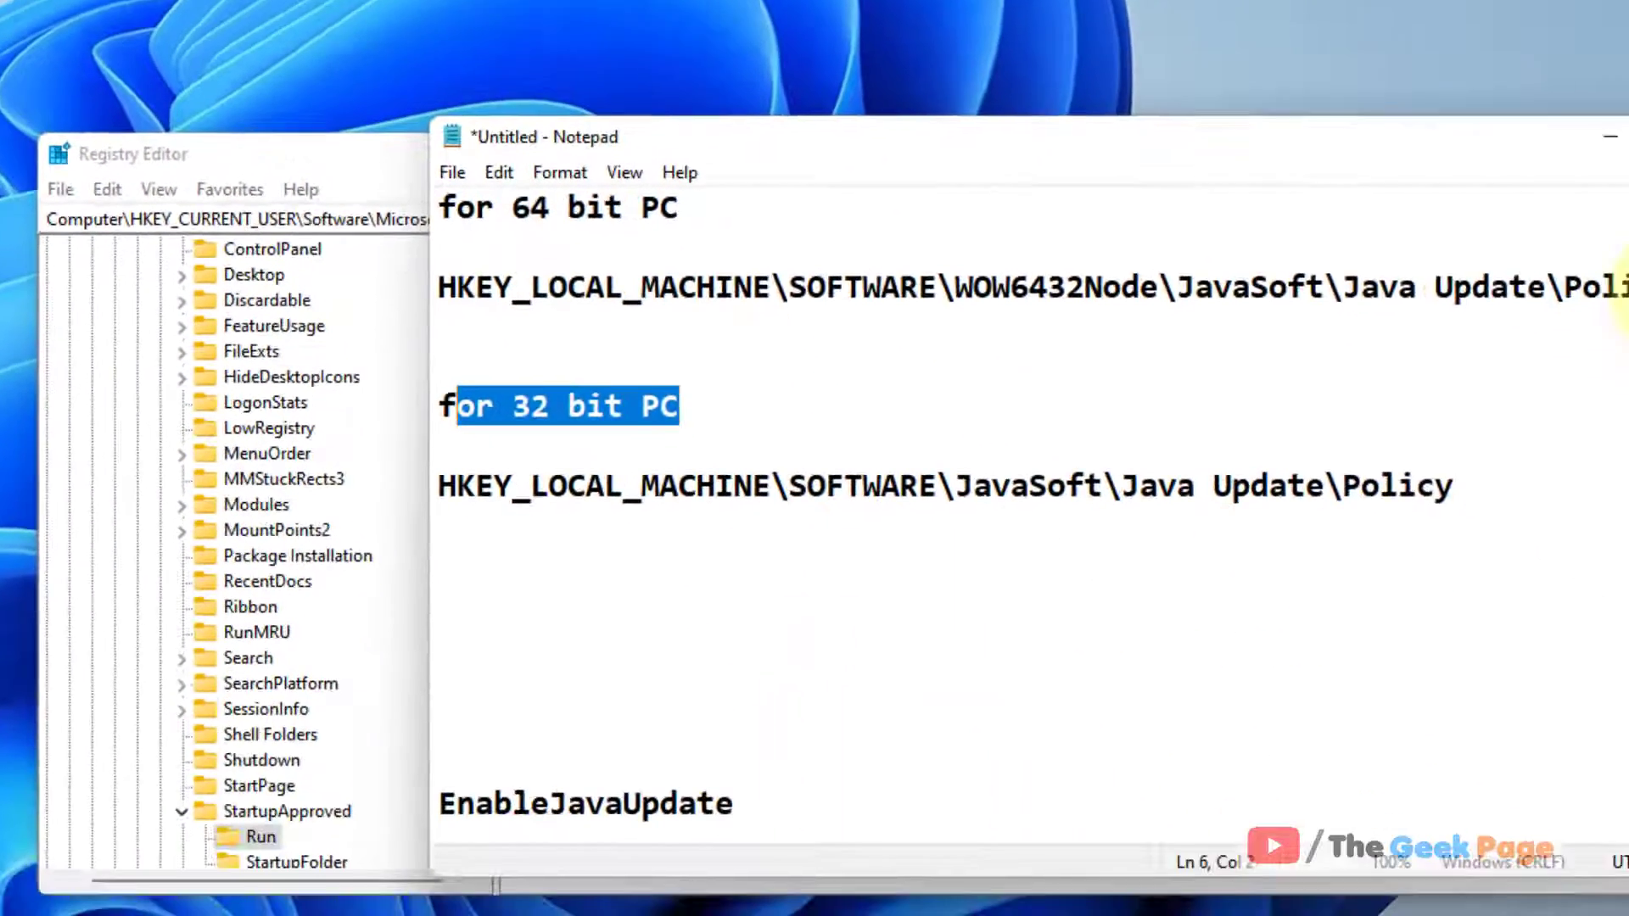
Step: Copy the 64-bit WOW6432Node Java Update Policy path from the Notepad notes
drag(1570, 230, 404, 231)
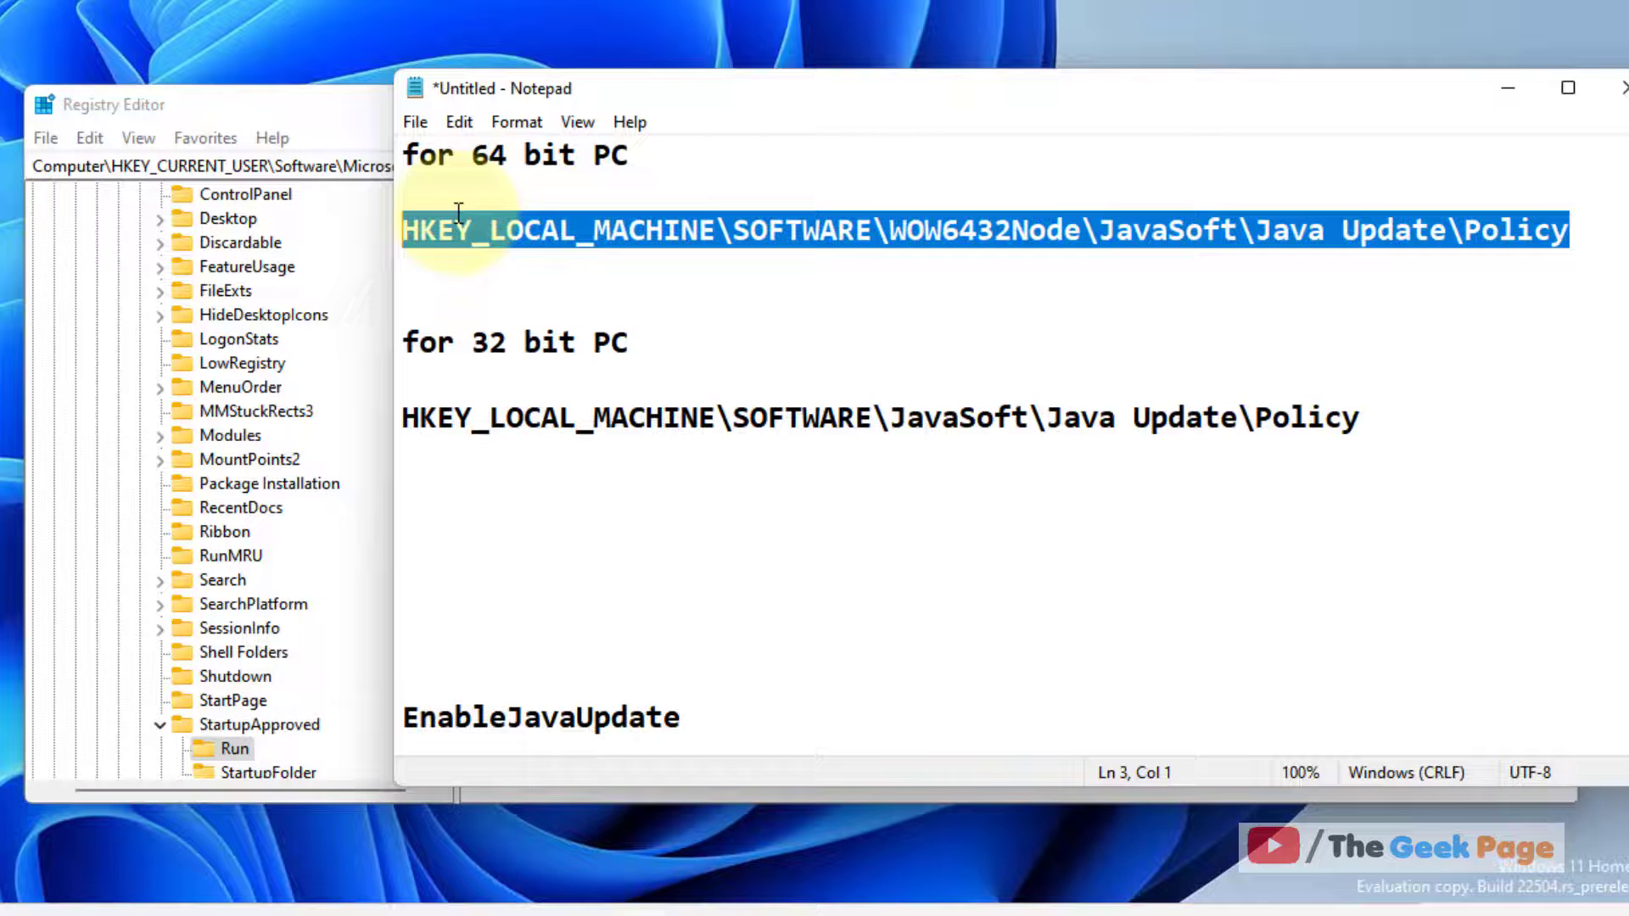
drag(1433, 419, 374, 411)
click(657, 241)
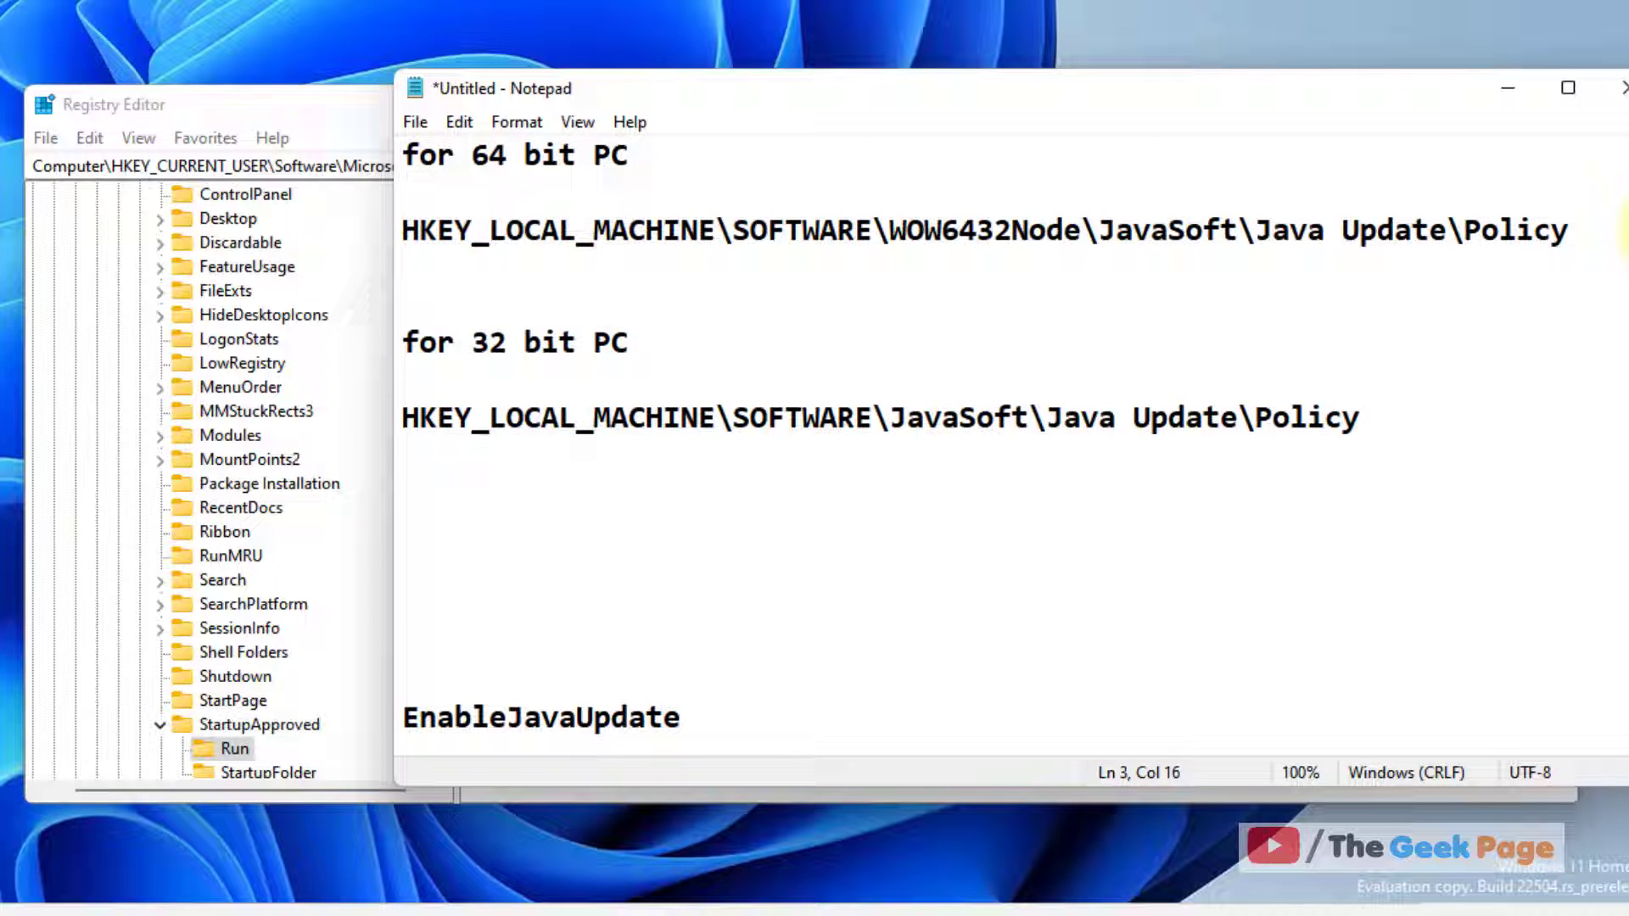
drag(1473, 455, 374, 135)
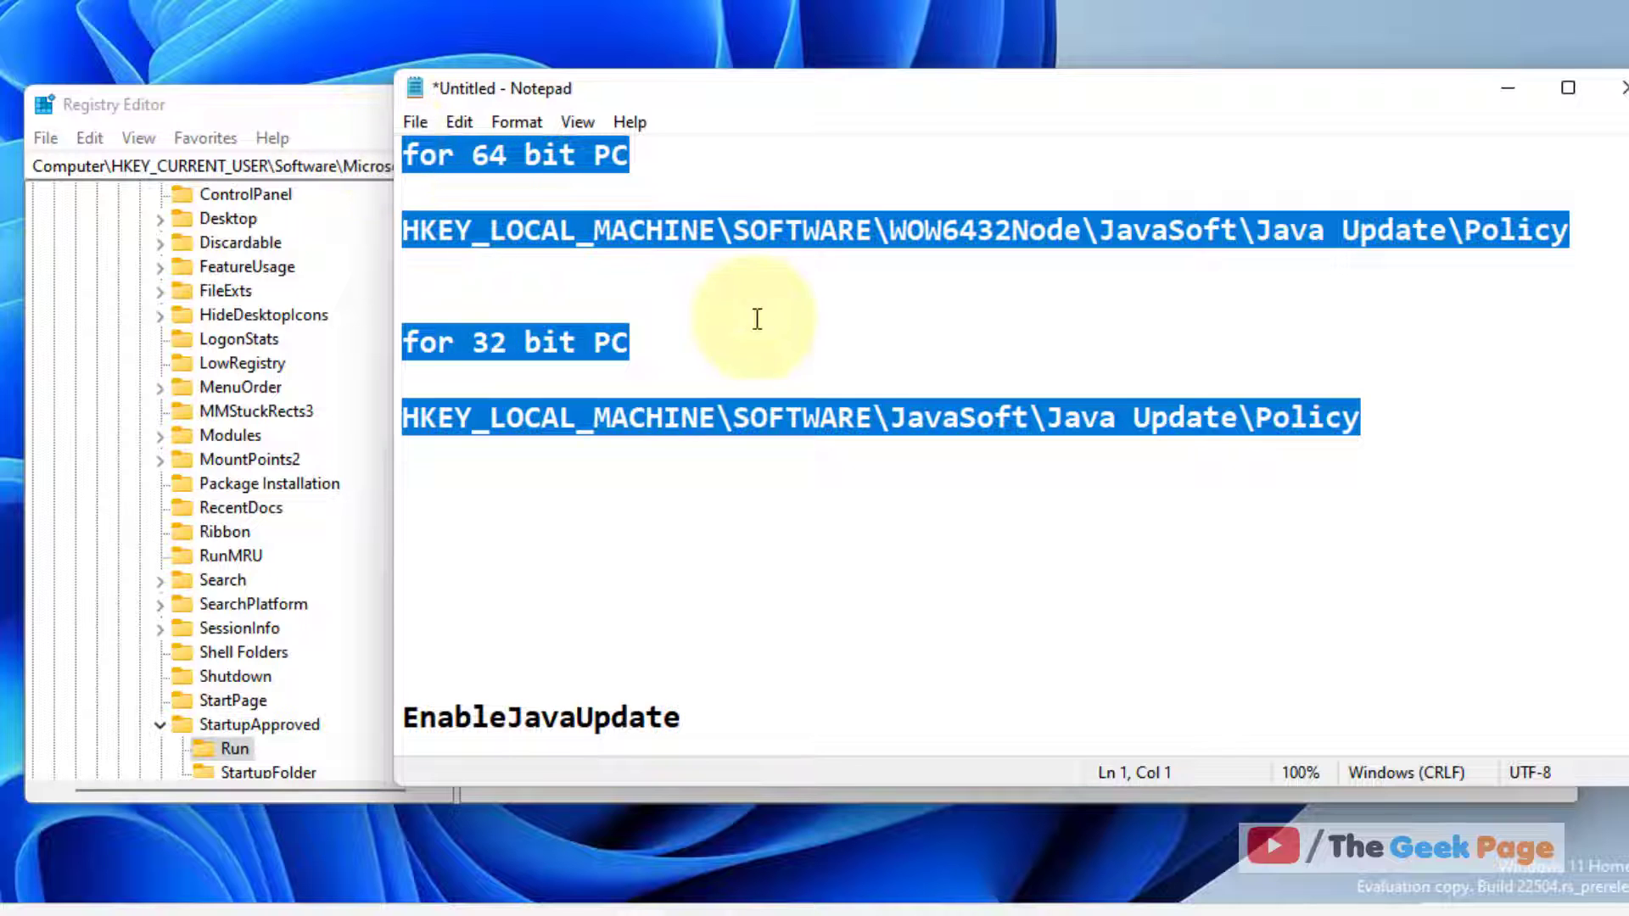
click(1358, 253)
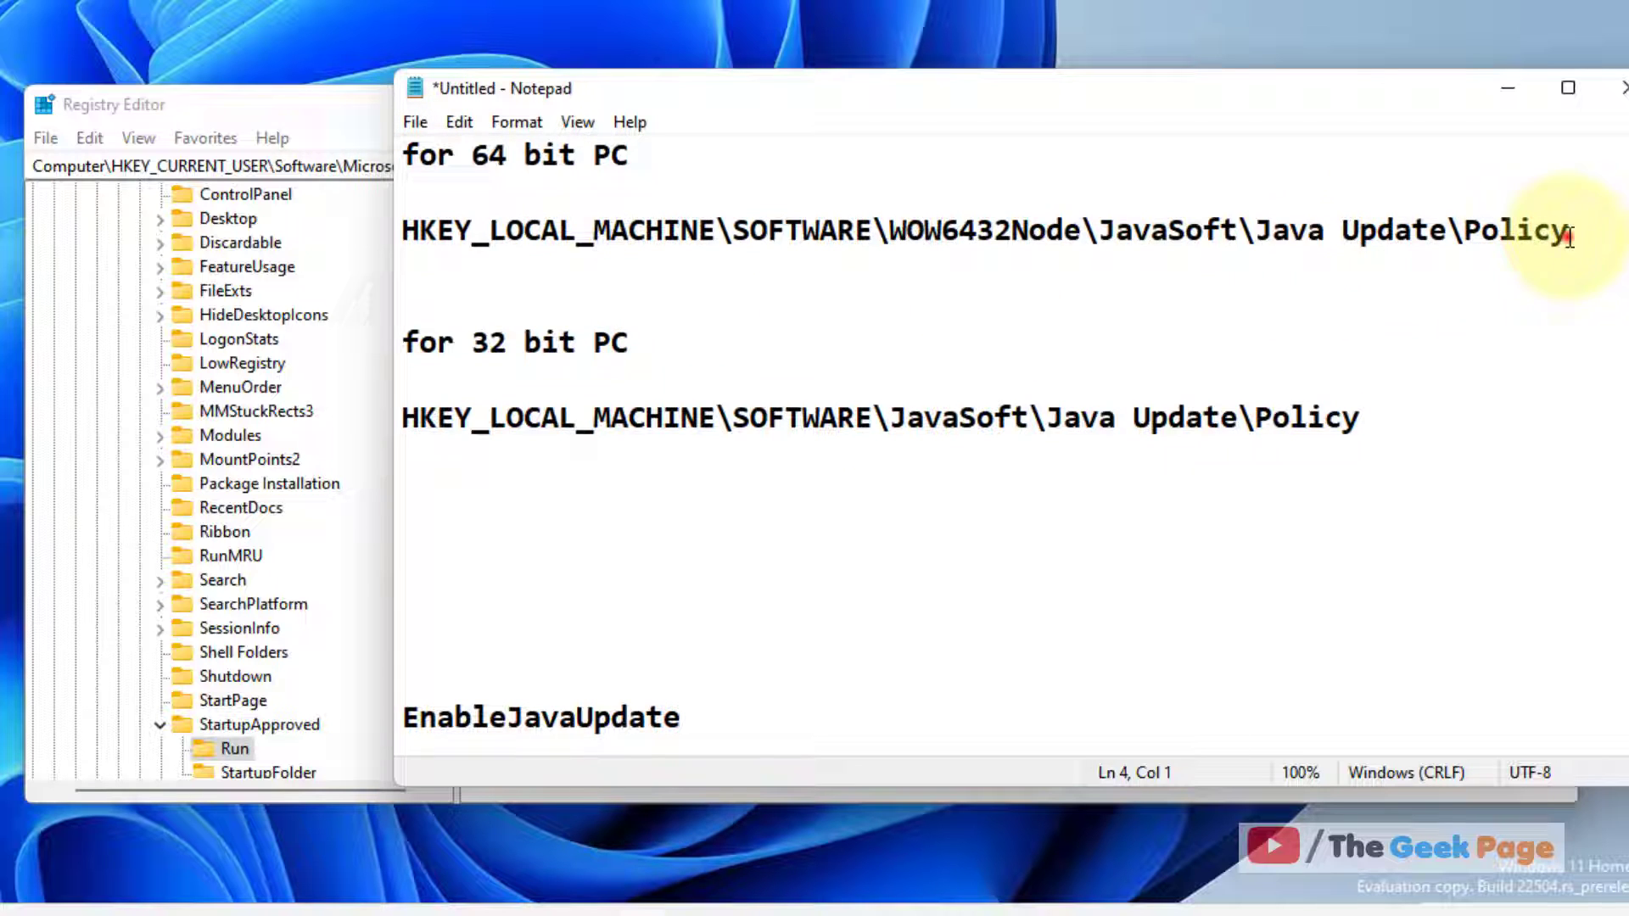
drag(1571, 229, 399, 225)
right_click(472, 231)
click(521, 312)
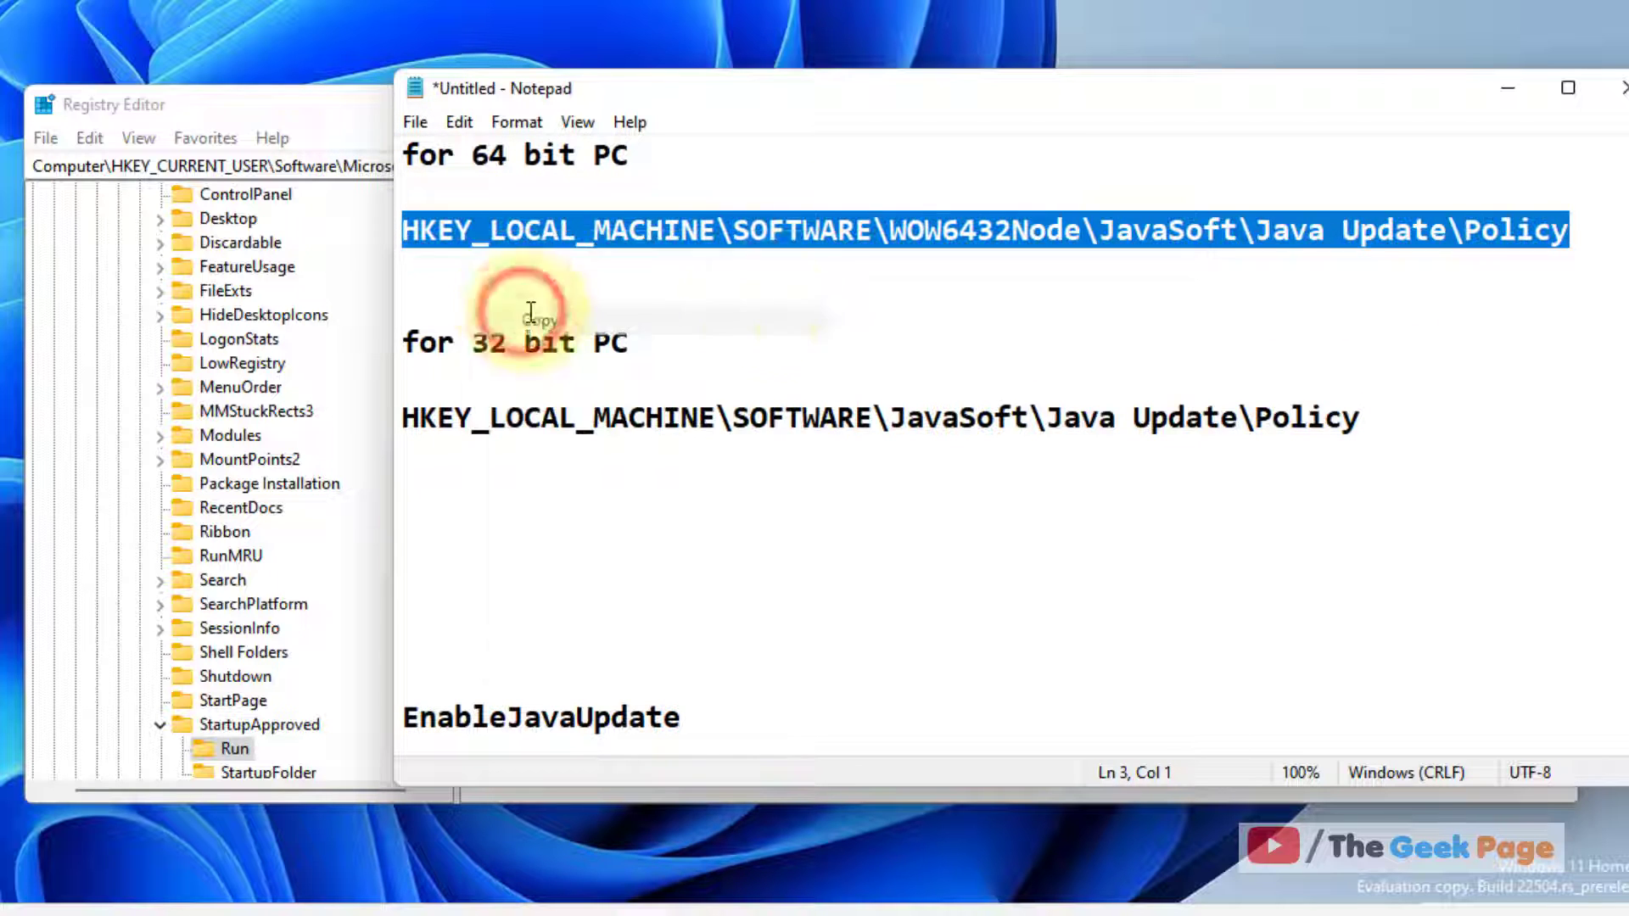
Step: Paste that path into Registry Editor's address bar to reach the key with EnableJavaUpdate at 1
click(1507, 88)
click(891, 167)
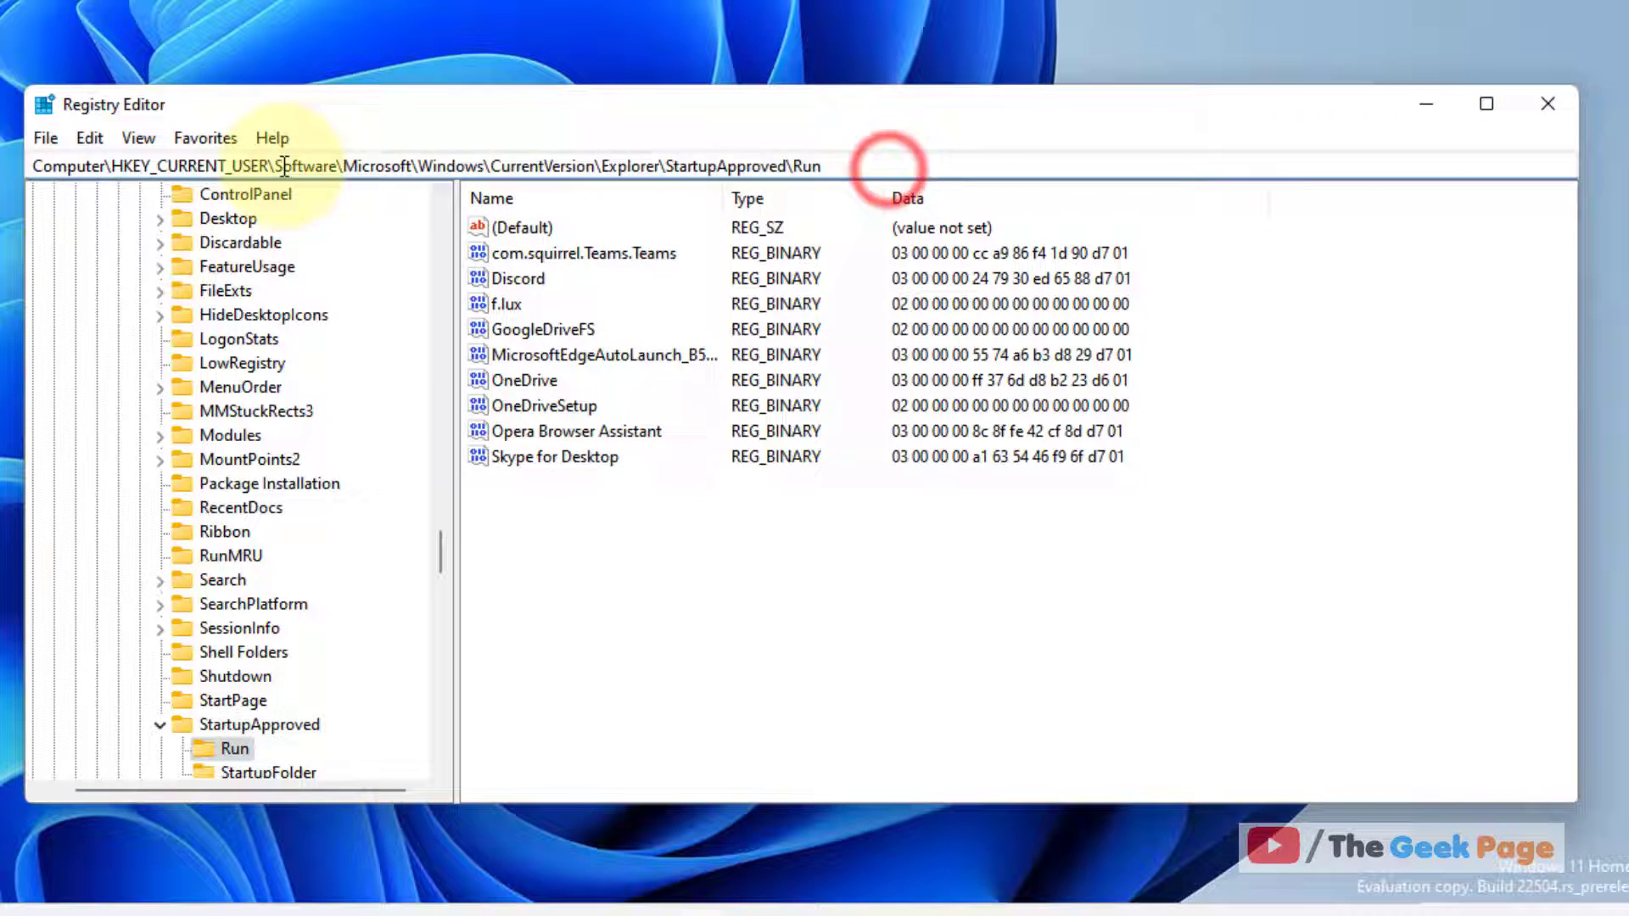
right_click(100, 190)
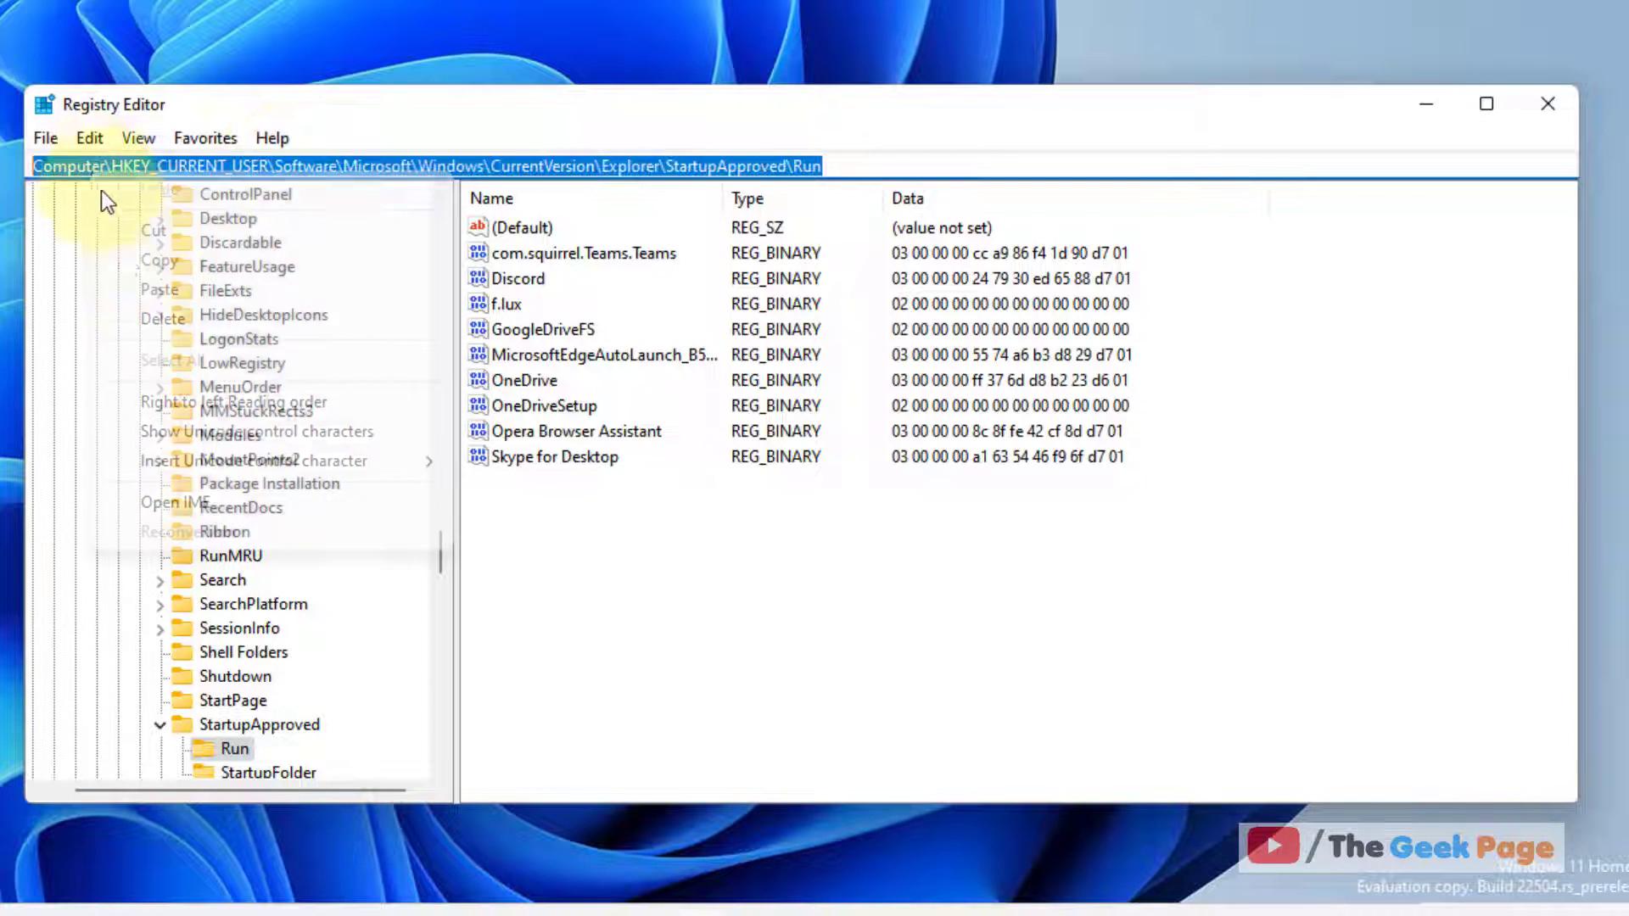
click(135, 295)
key(Return)
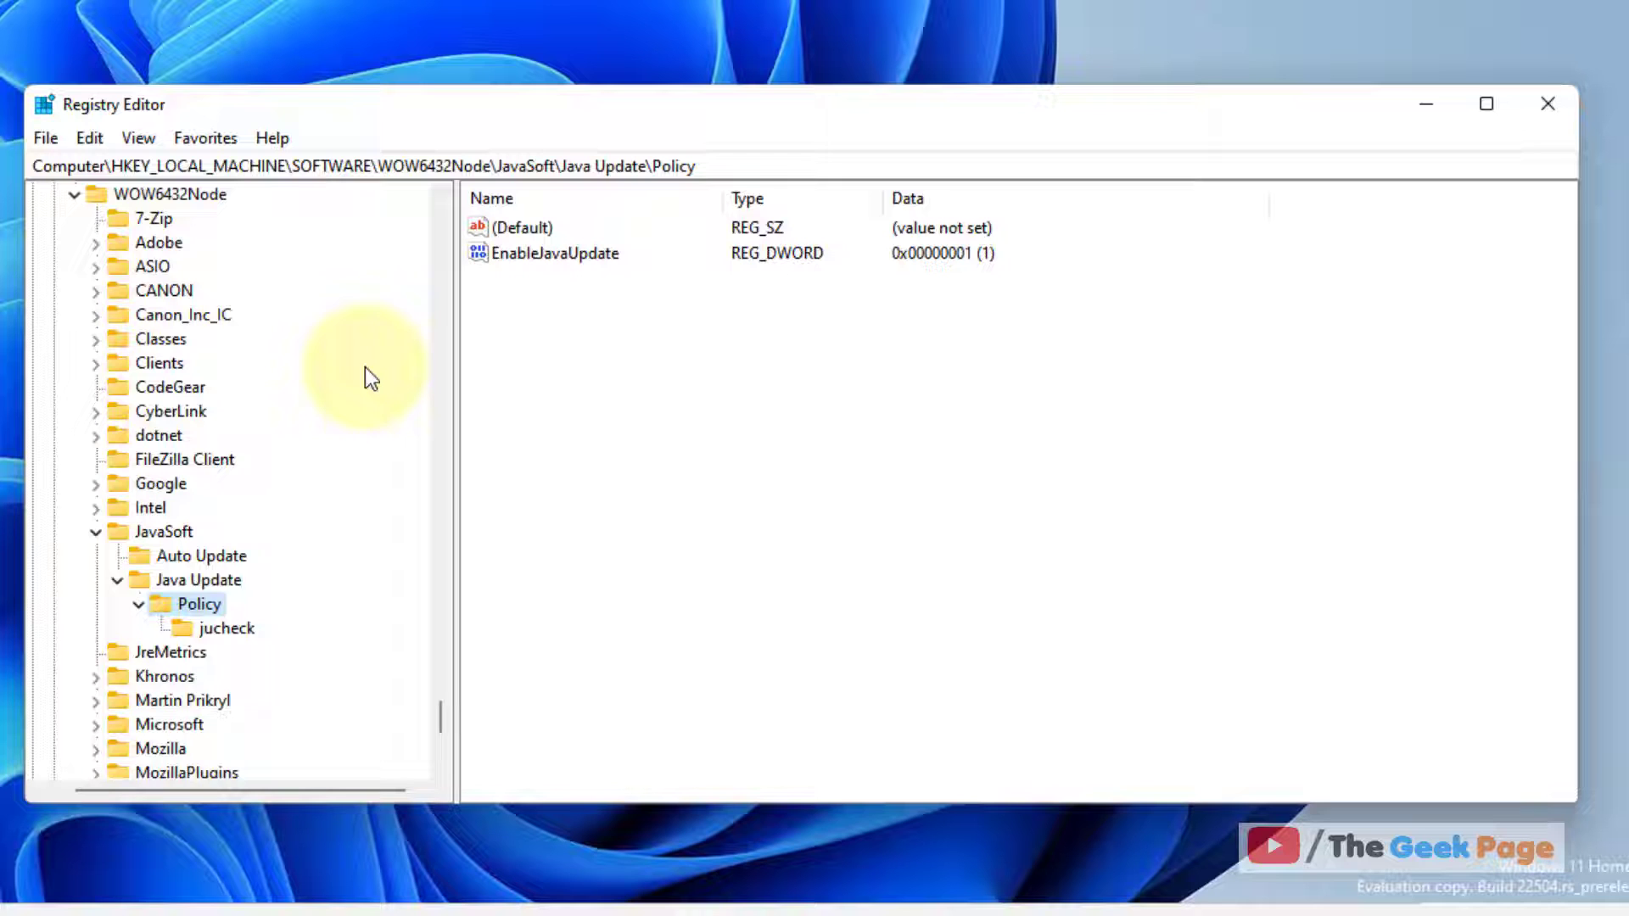
scroll(368, 384, down, 1)
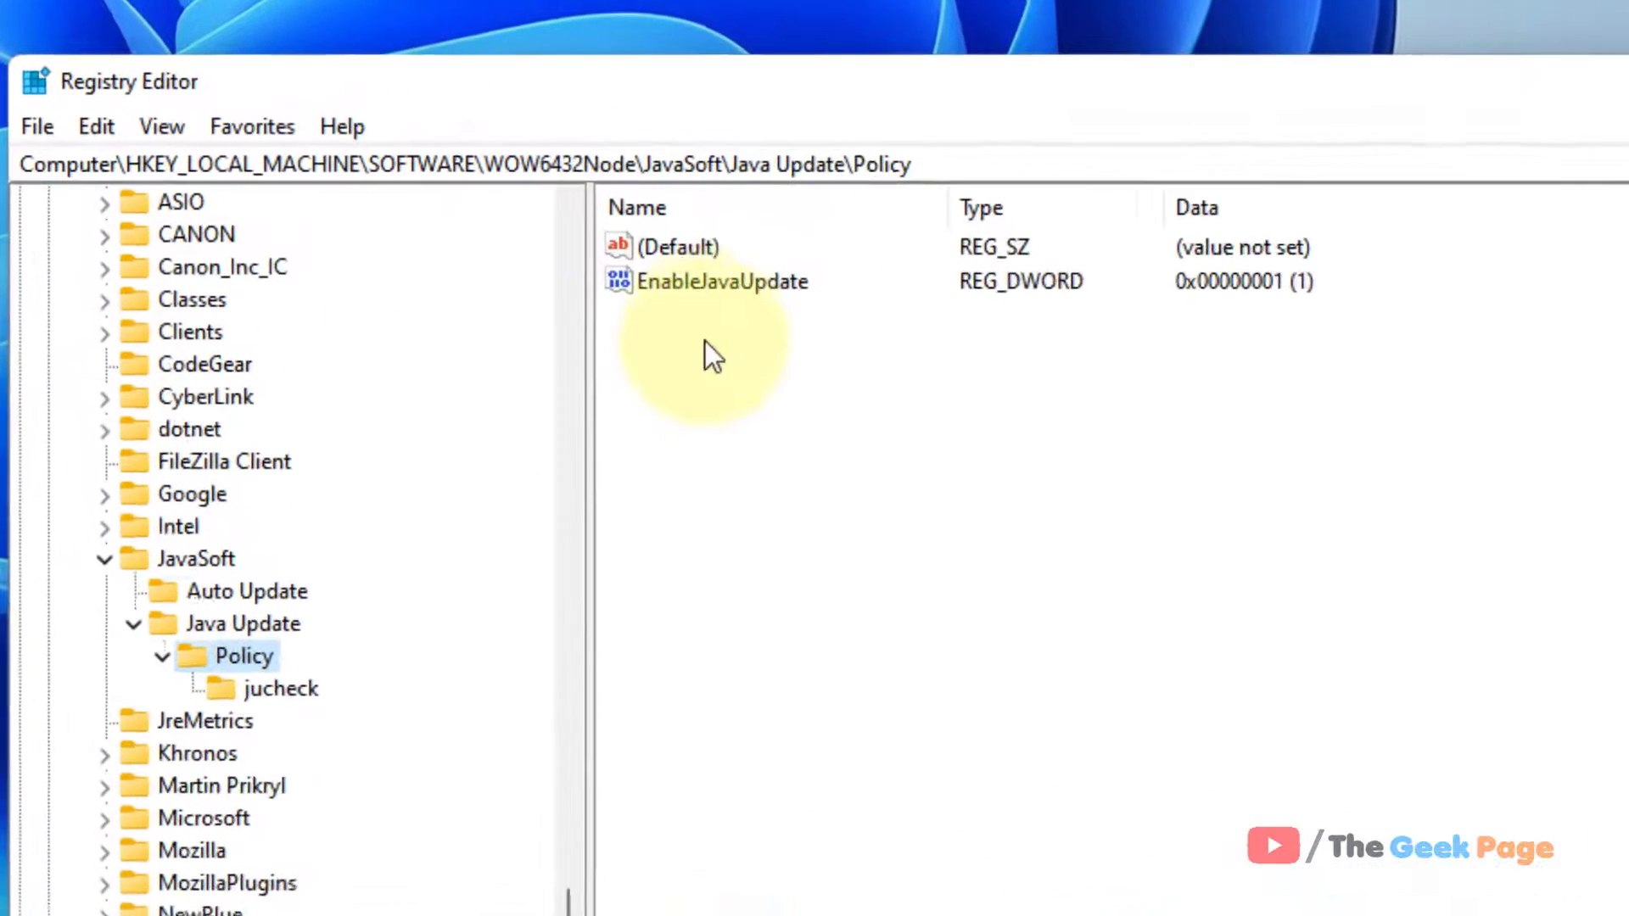
Step: Put the EnableJavaUpdate value's name into rename mode
right_click(569, 253)
click(566, 328)
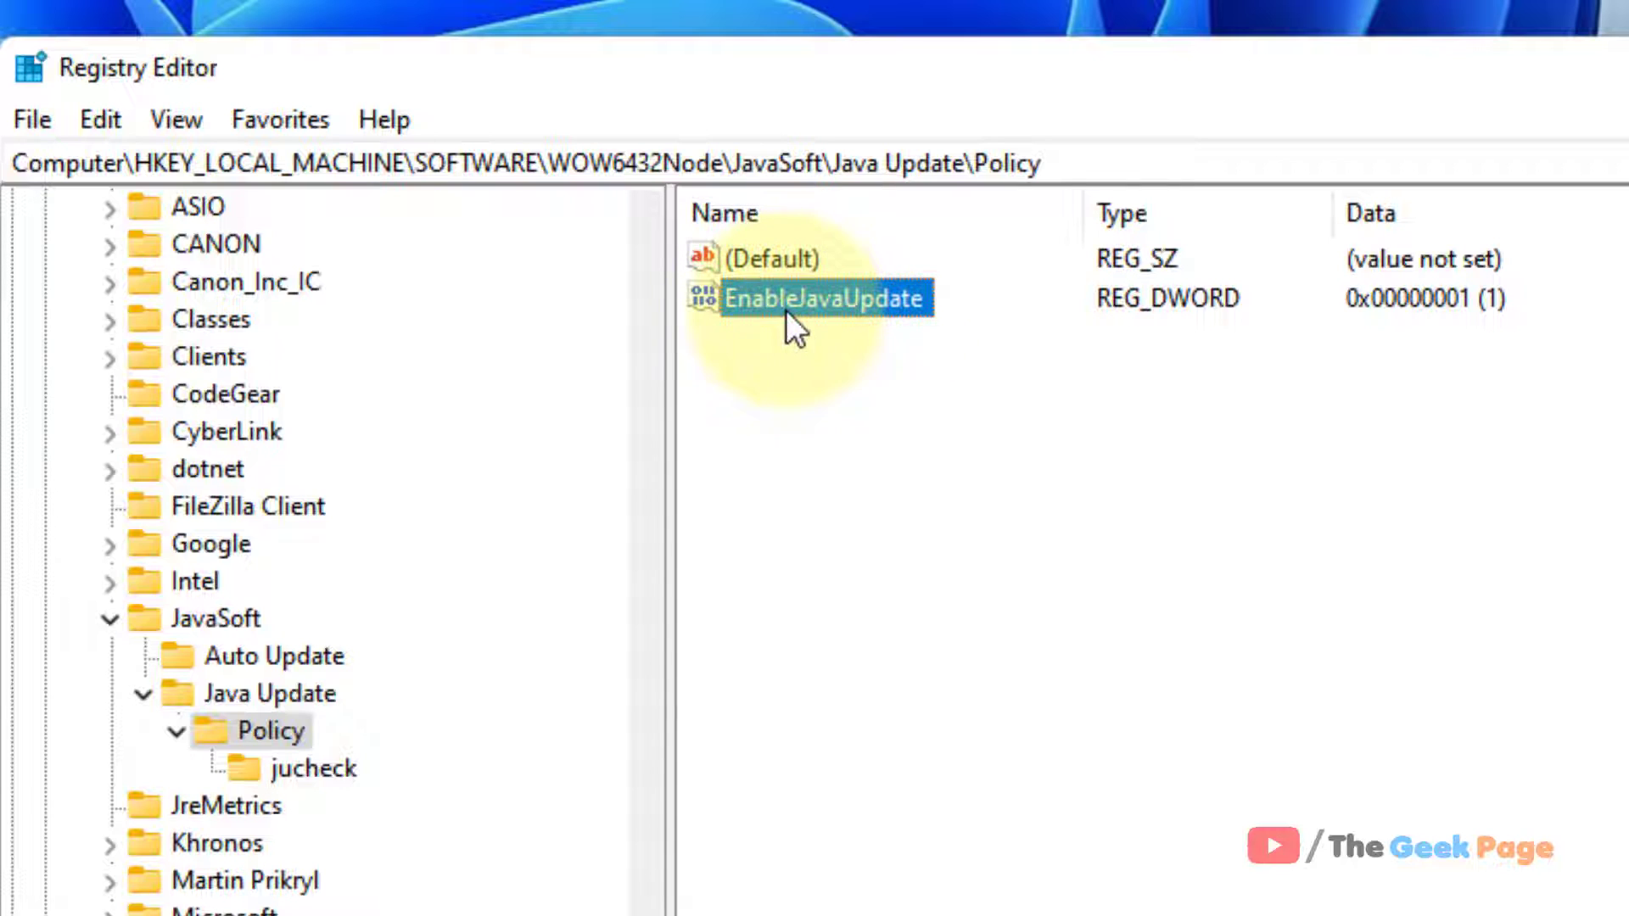
right_click(862, 382)
mouse_move(1065, 431)
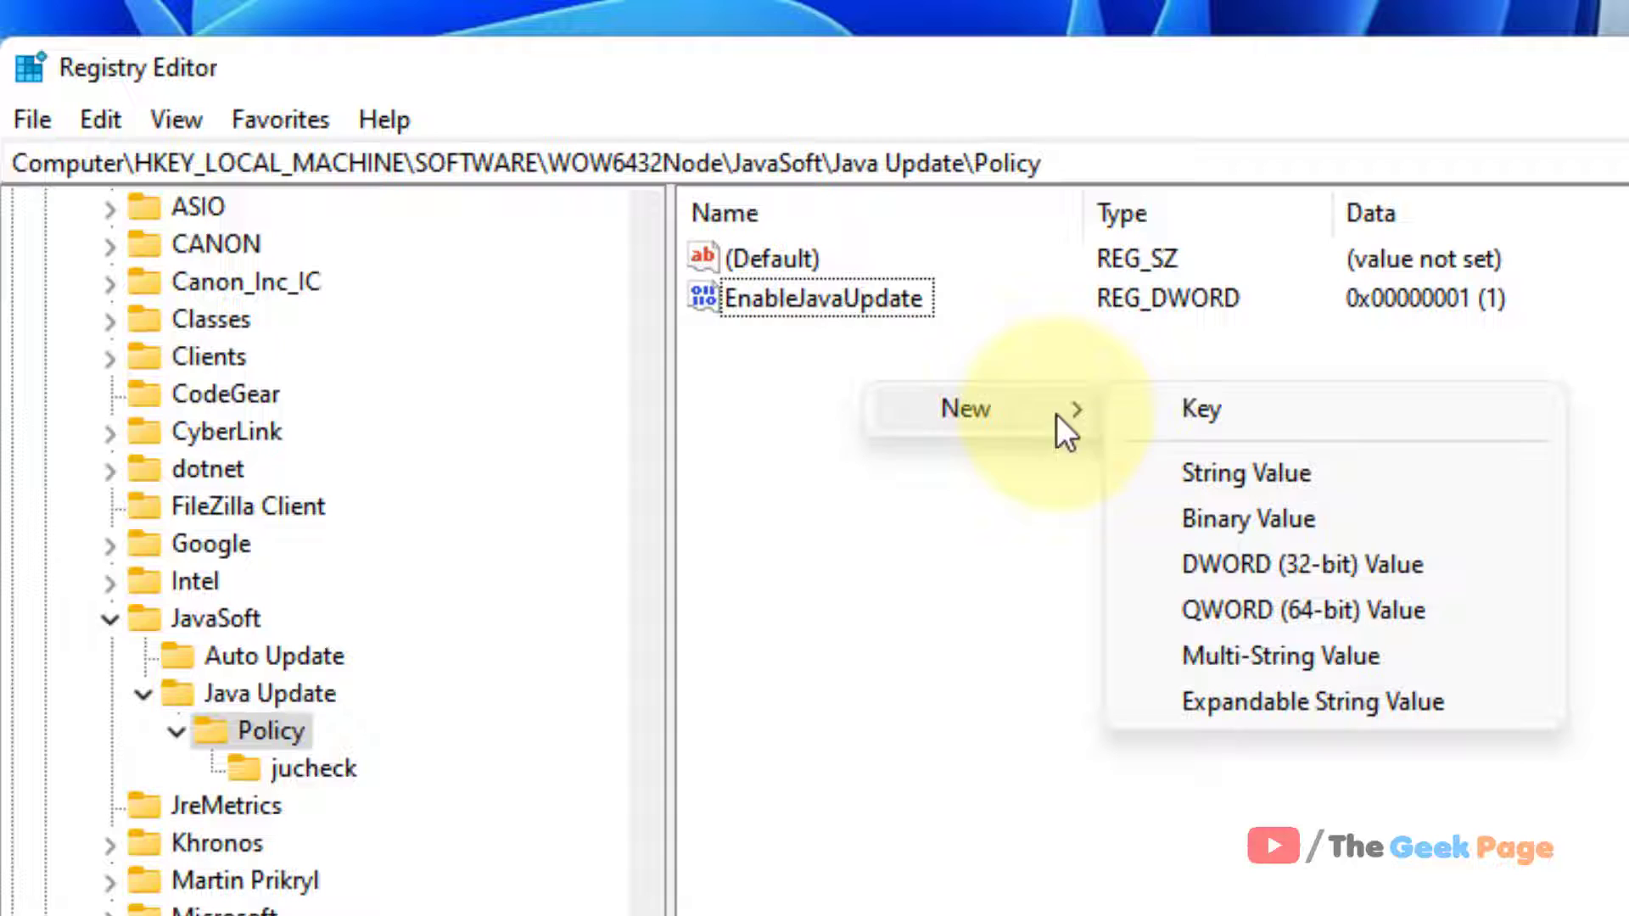
click(1308, 563)
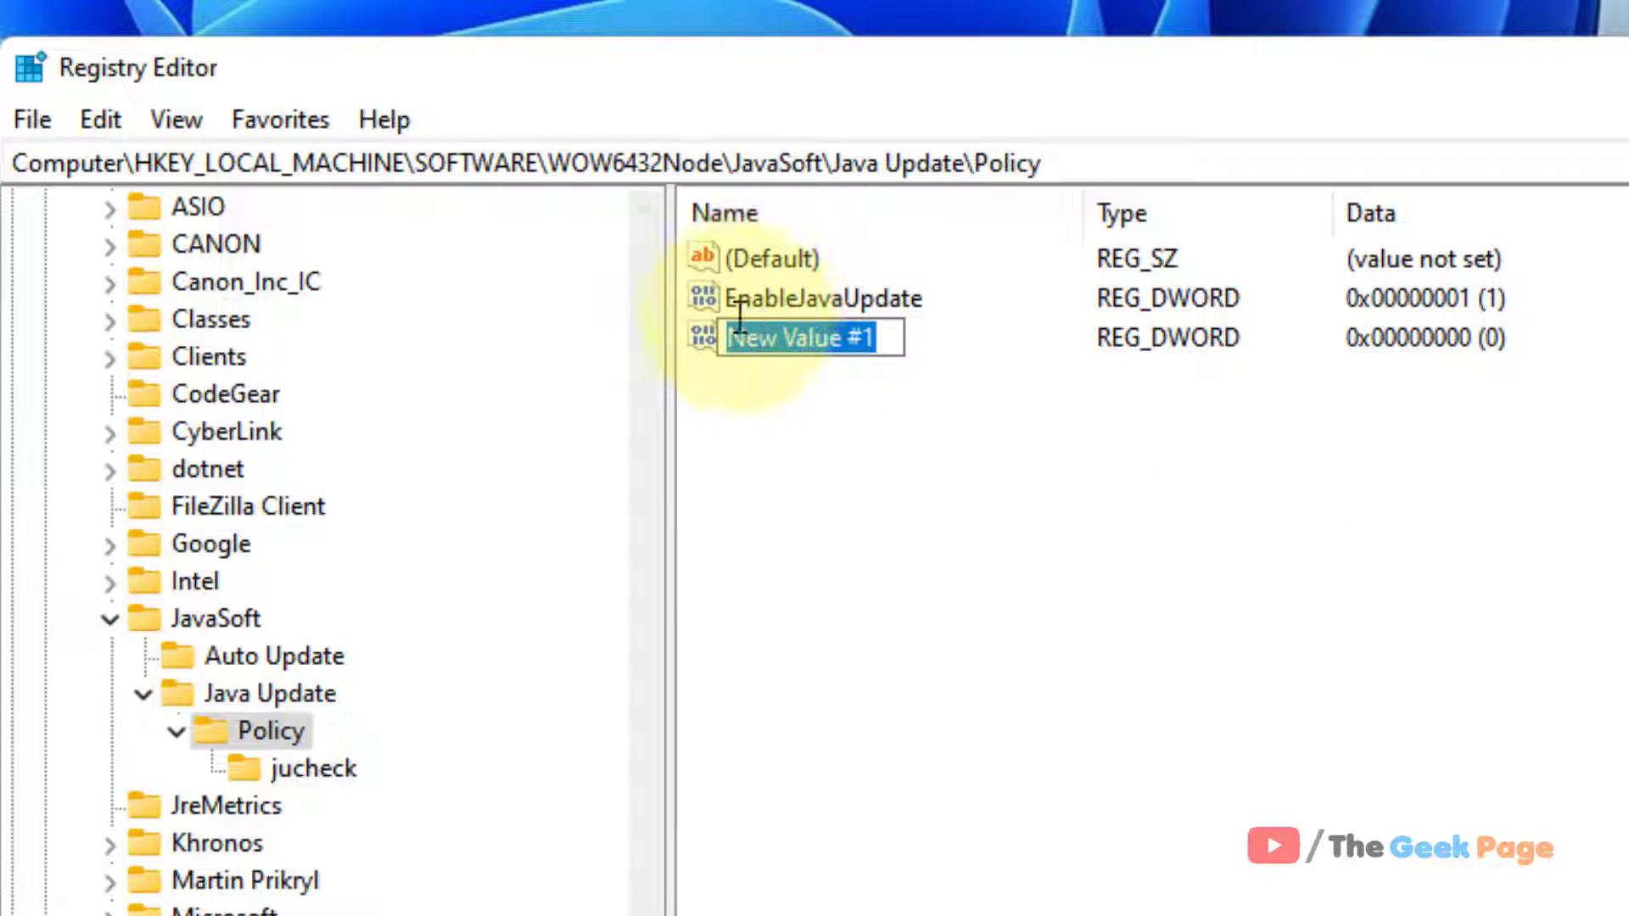
text(Enab)
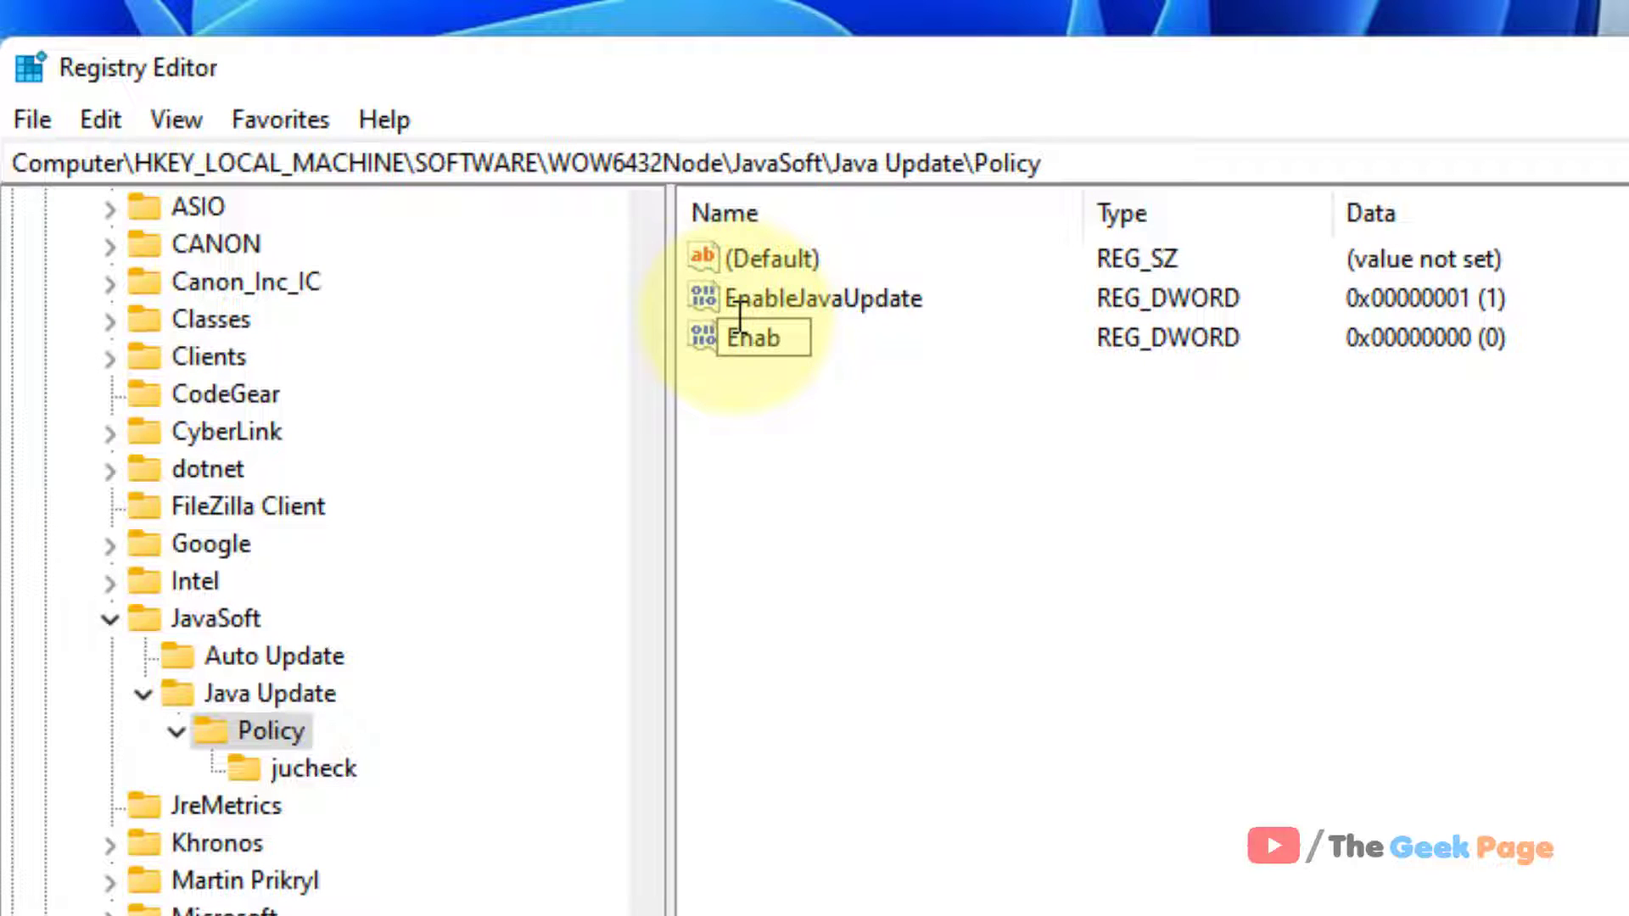
text(leJava)
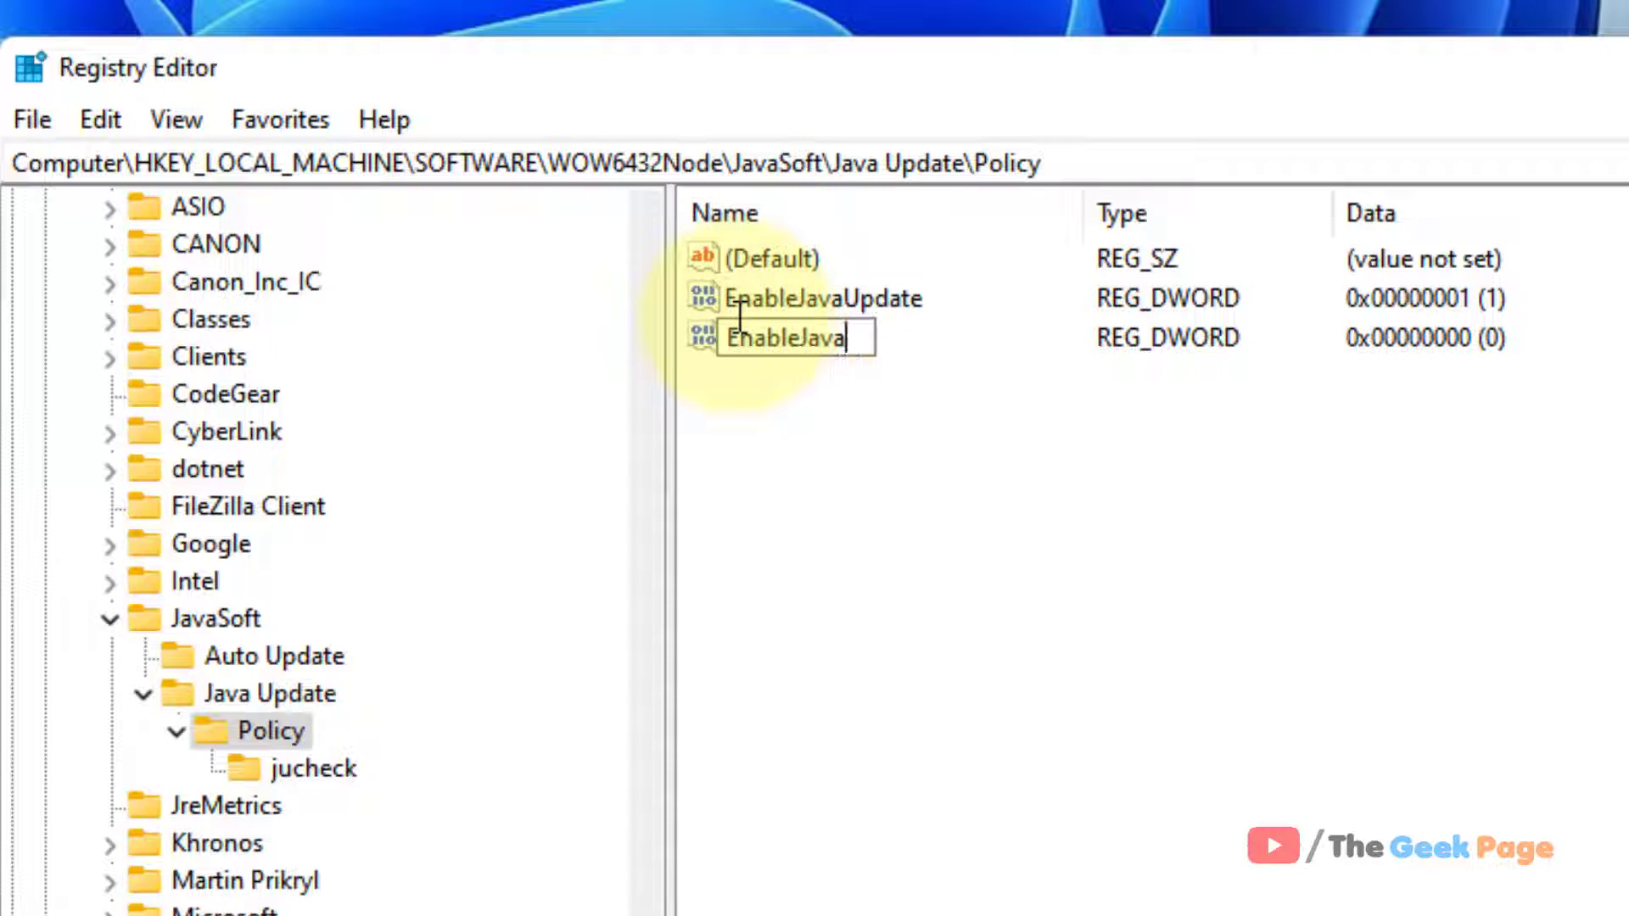
text(Update)
key(BackSpace)
key(BackSpace)
key(BackSpace)
key(BackSpace)
key(BackSpace)
key(BackSpace)
key(BackSpace)
key(BackSpace)
key(BackSpace)
key(BackSpace)
key(BackSpace)
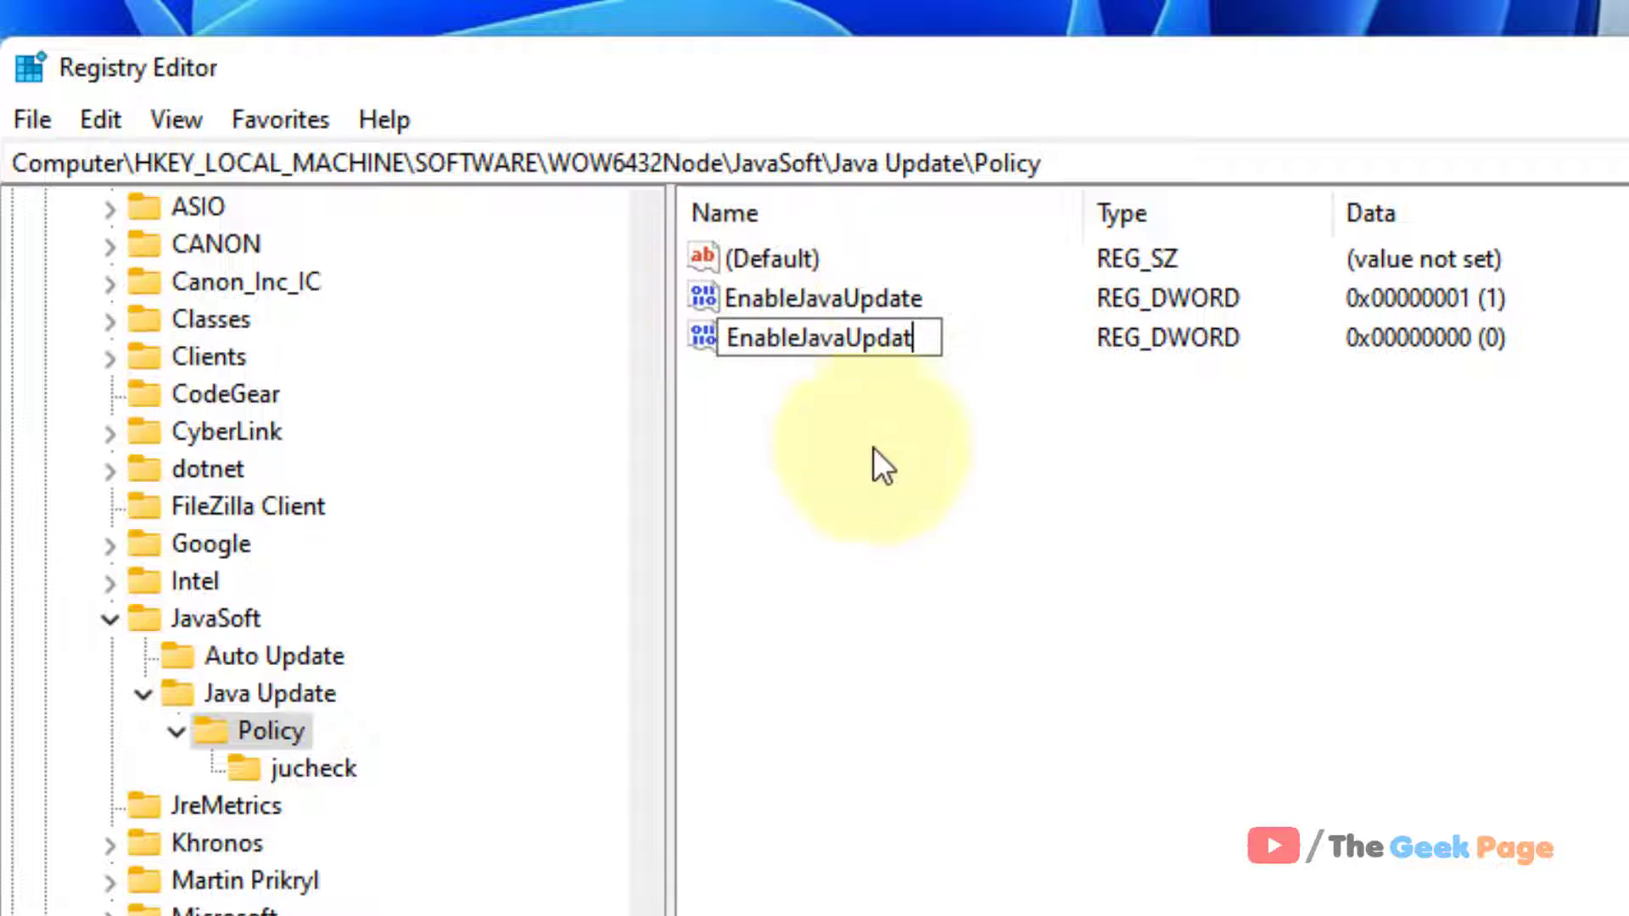
click(1030, 594)
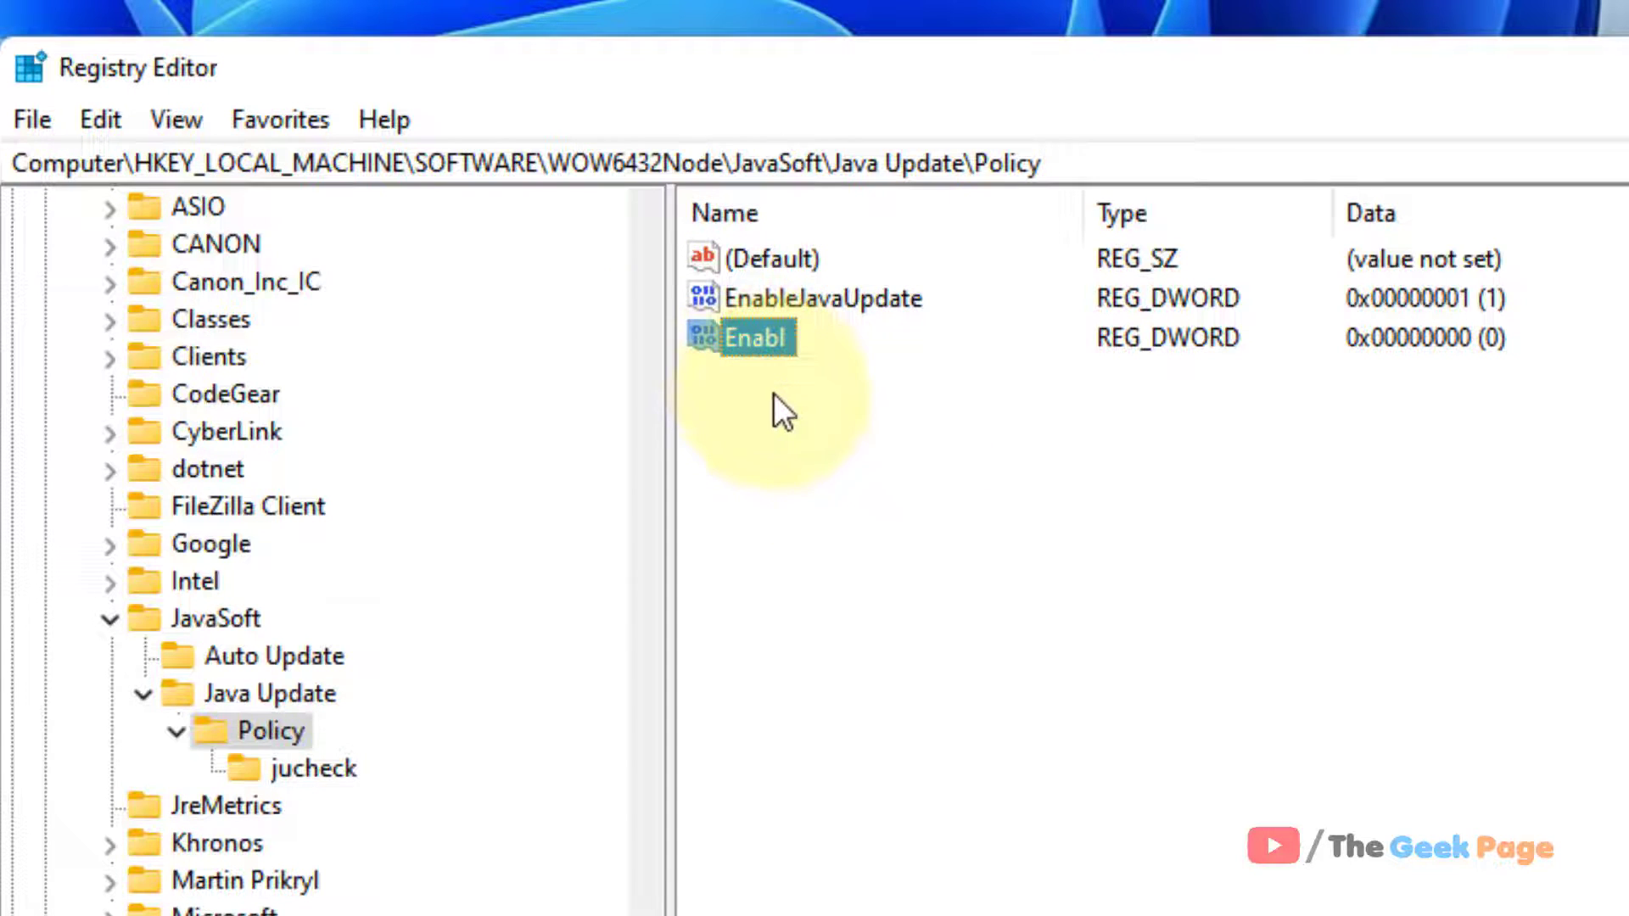
key(Delete)
Step: Delete the stray Enabl value and change EnableJavaUpdate's data from 1 to 0
click(987, 258)
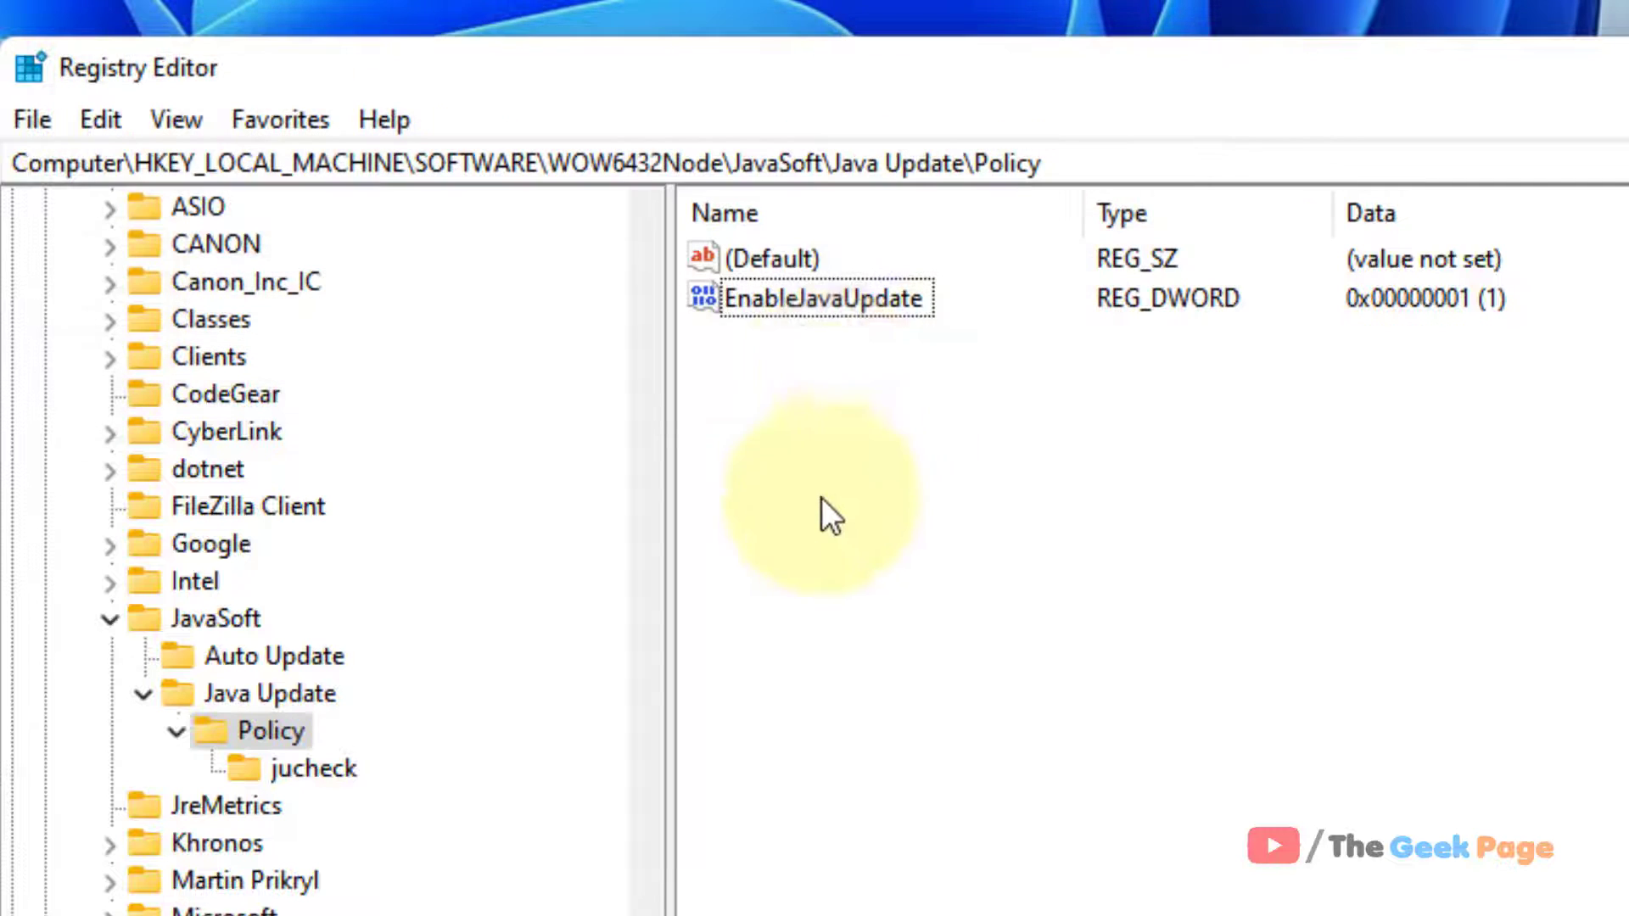
click(852, 302)
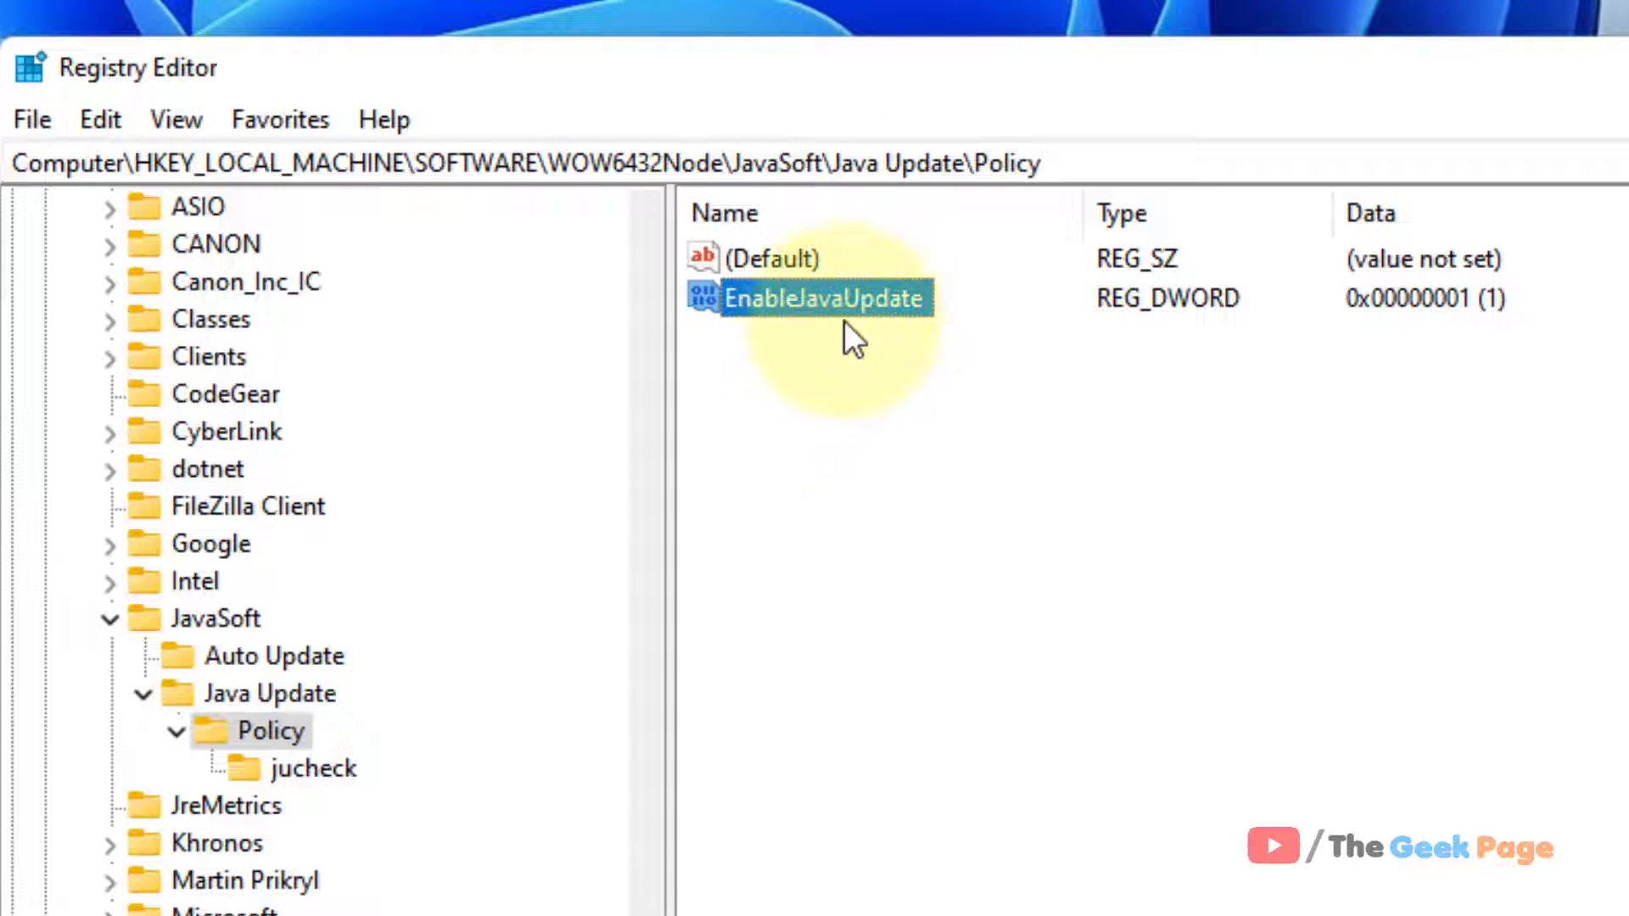
double_click(863, 310)
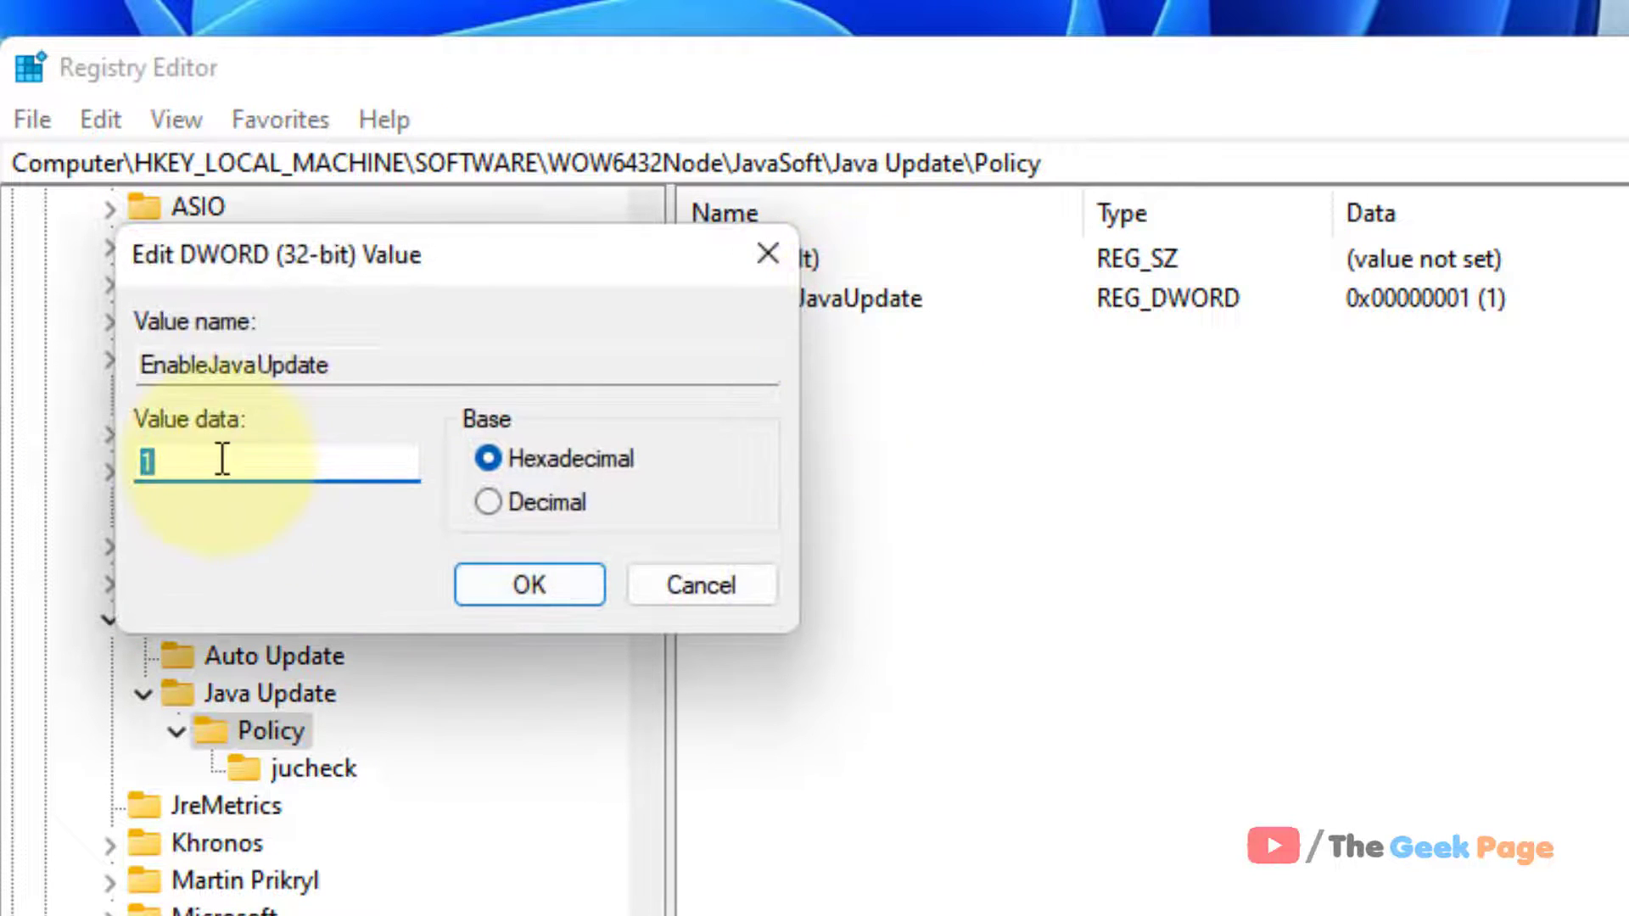
text(0)
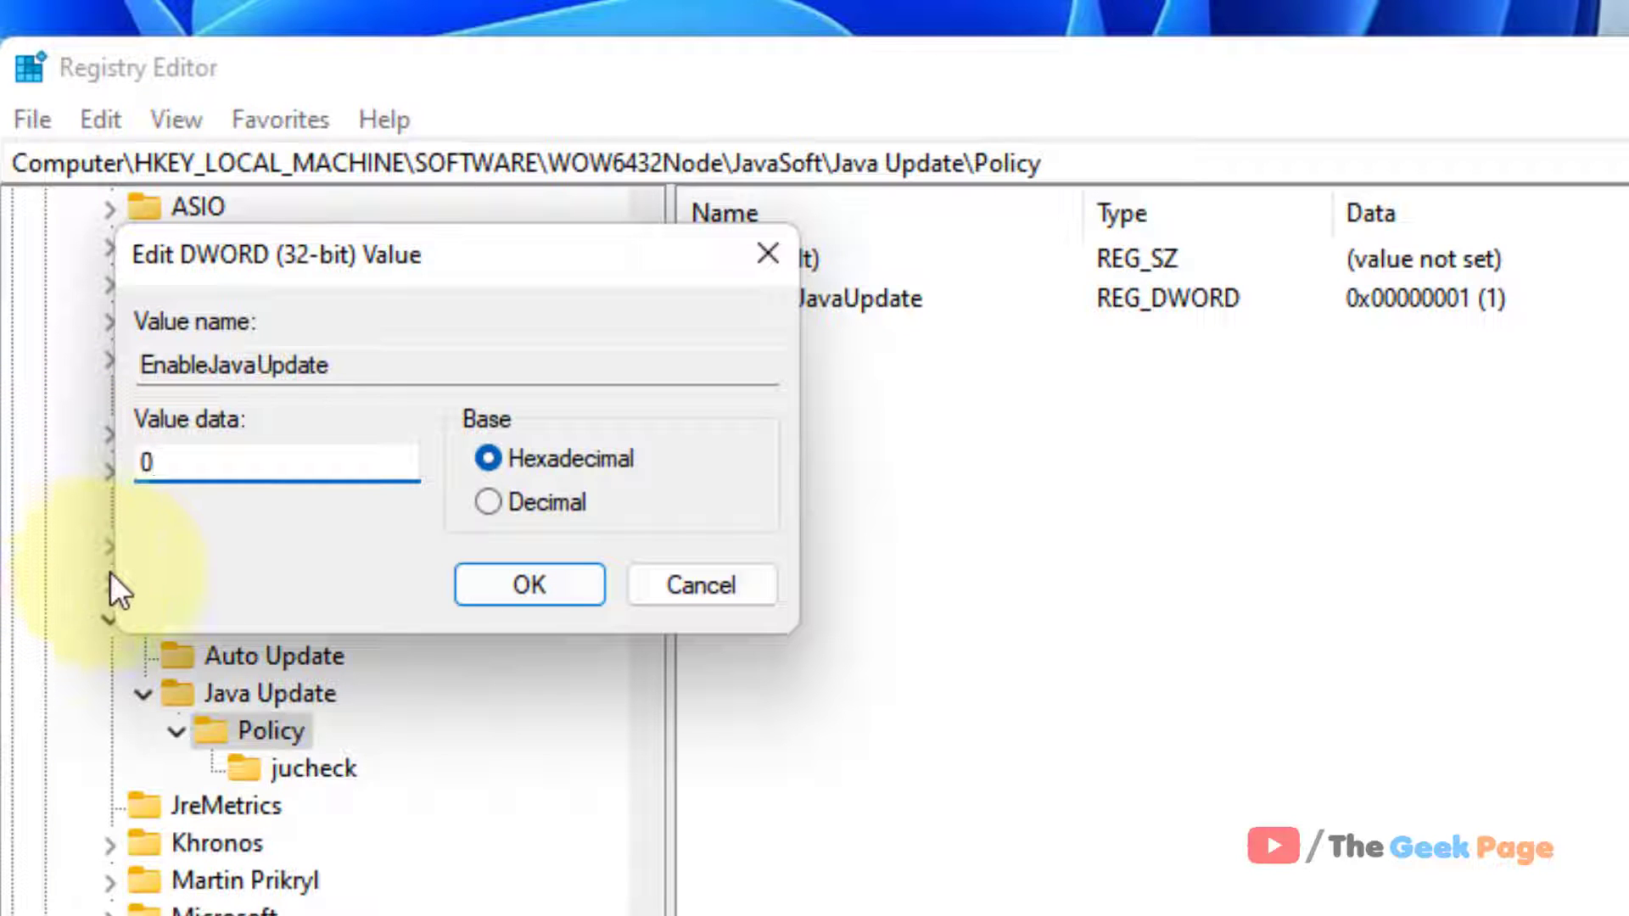
drag(205, 475, 54, 462)
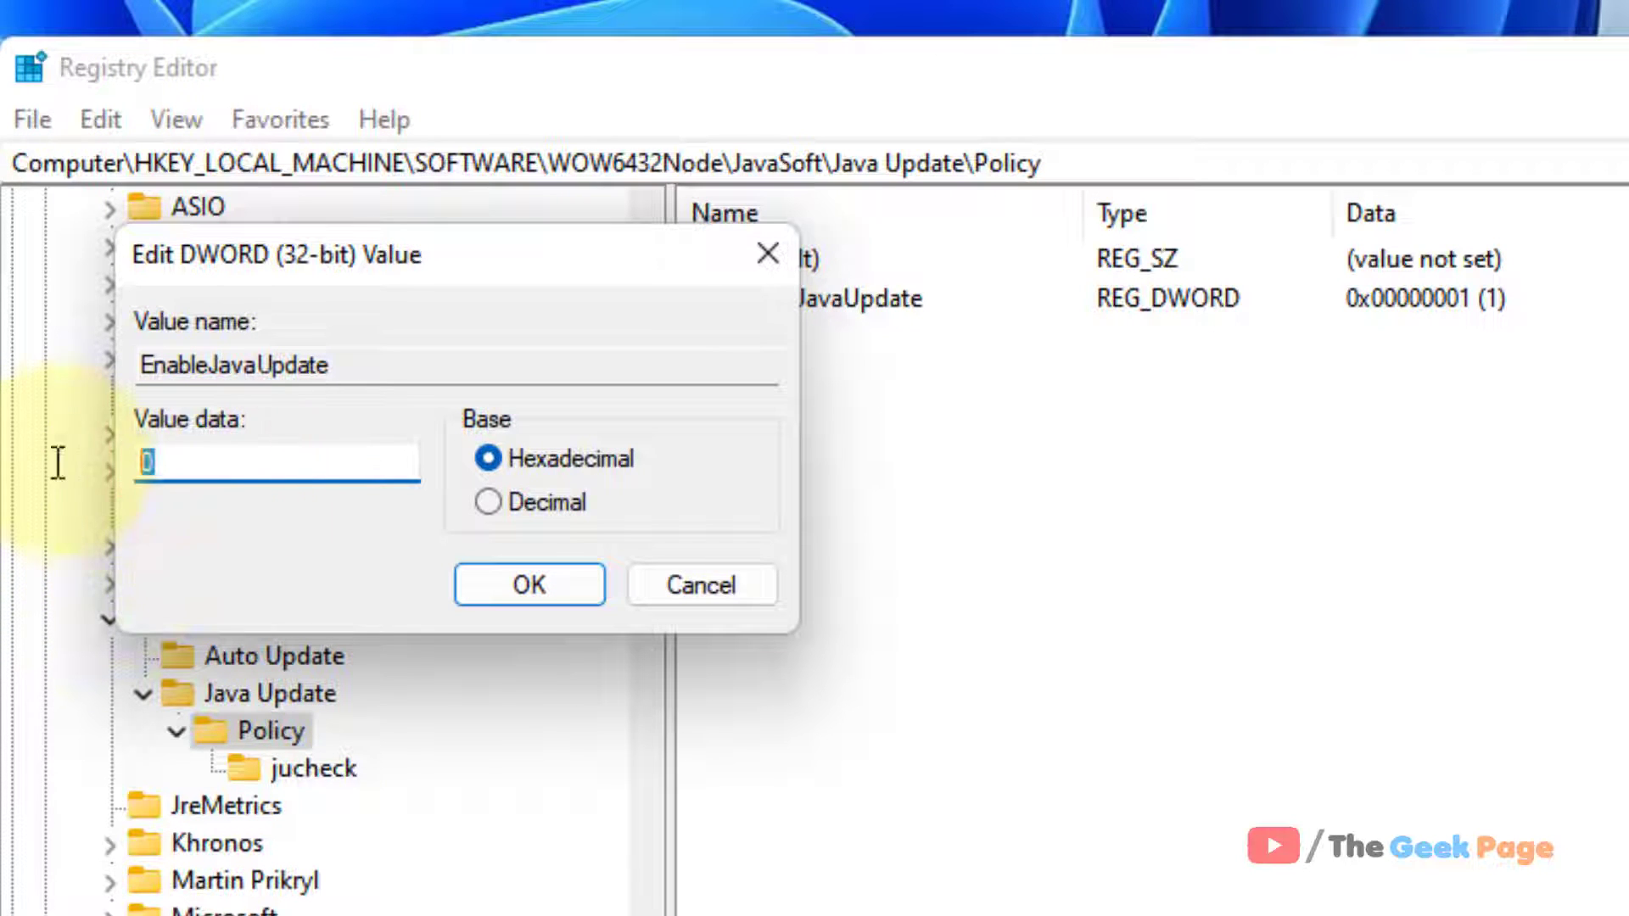
click(499, 592)
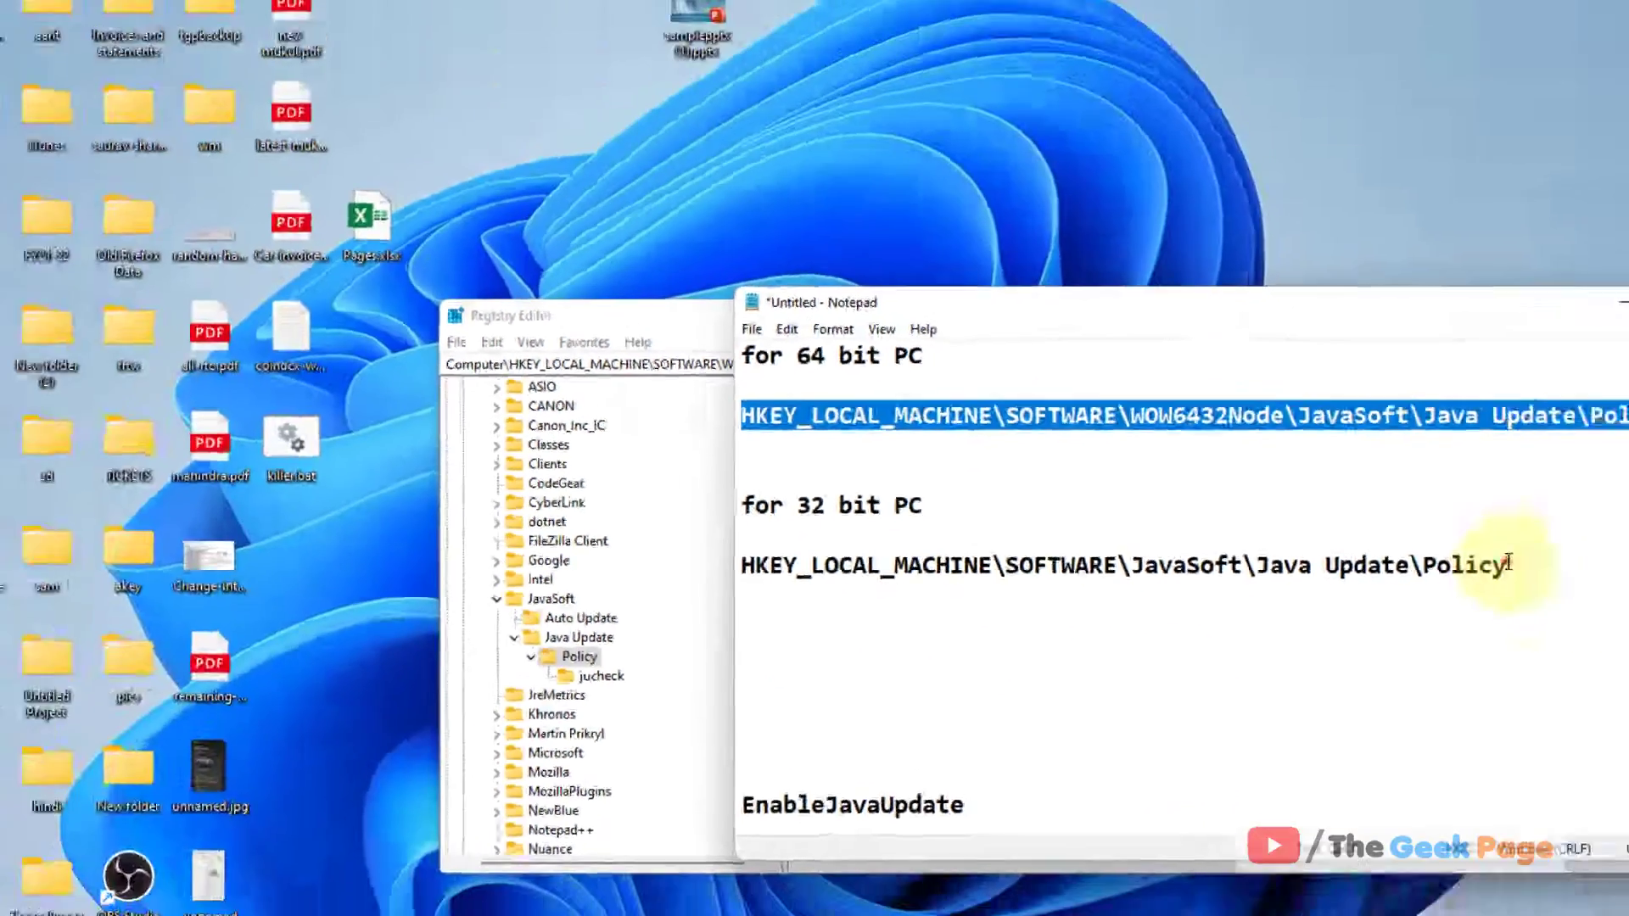
Step: Minimize the Notepad notes and Registry Editor to leave only the desktop showing
drag(1385, 568, 754, 576)
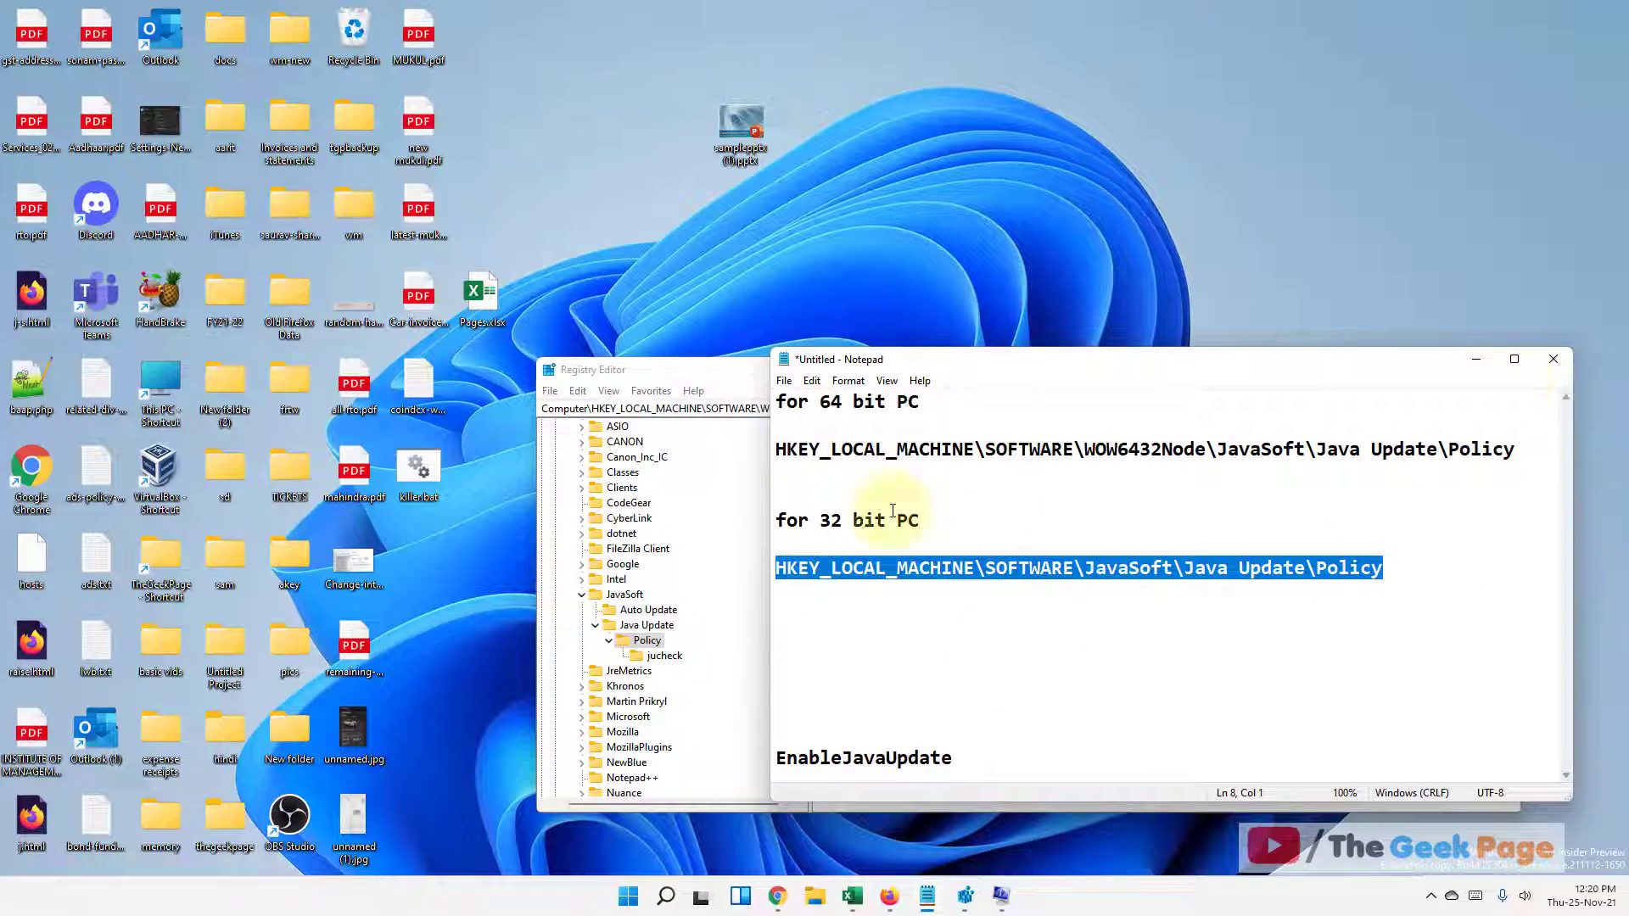
click(1478, 357)
click(1411, 372)
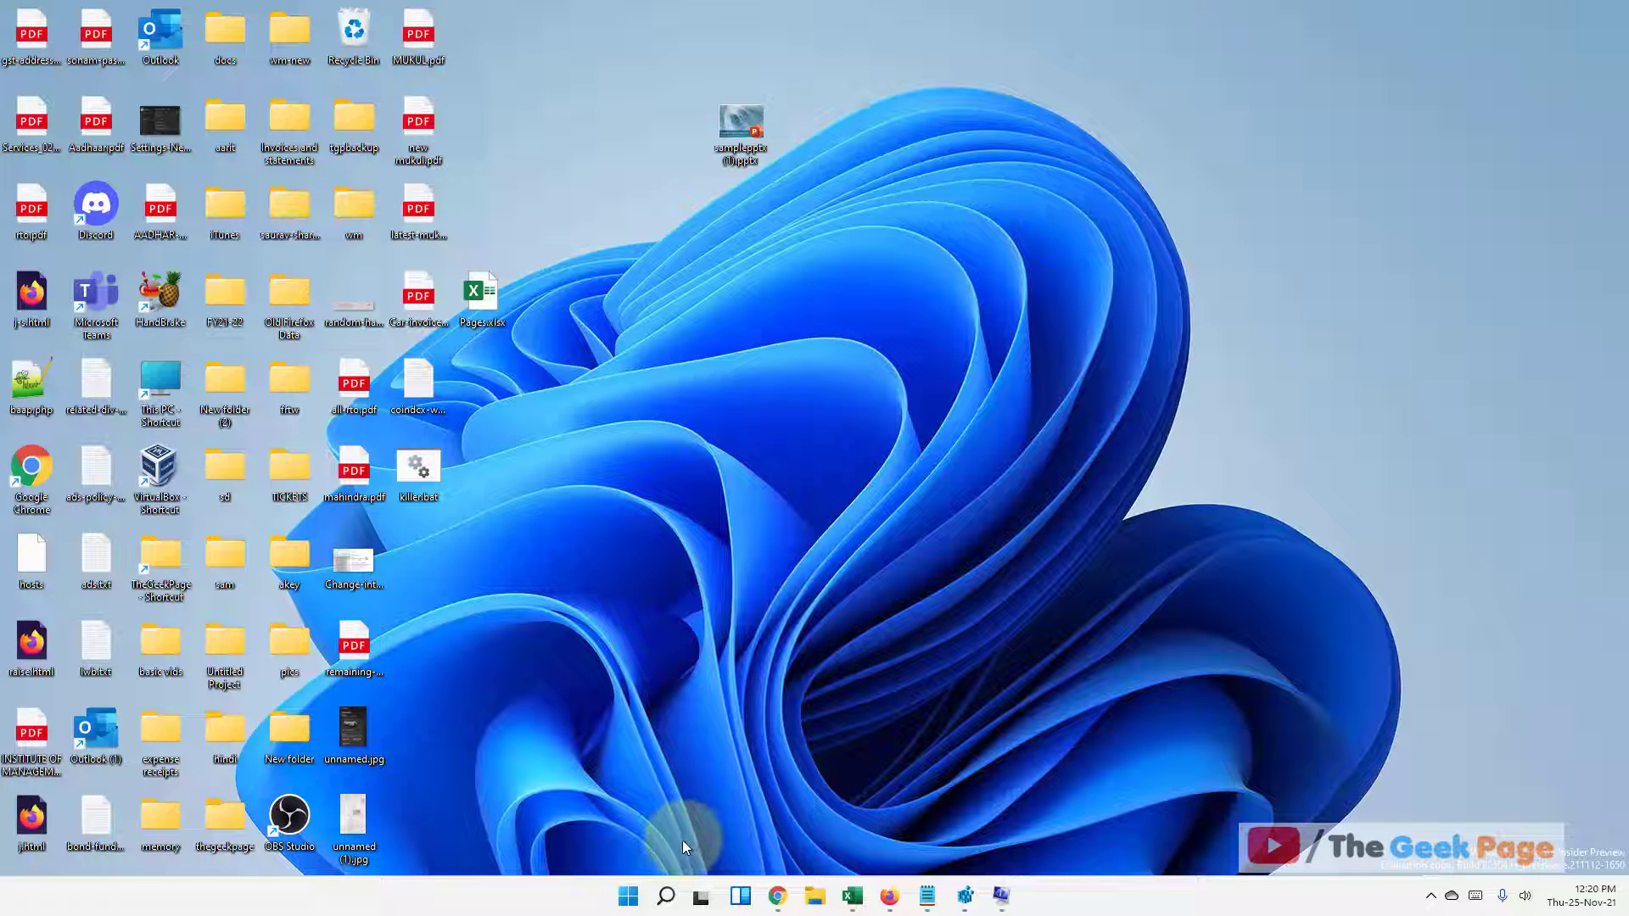
Step: Open Control Panel via a 'control panel' search and view its items as Large icons
click(666, 896)
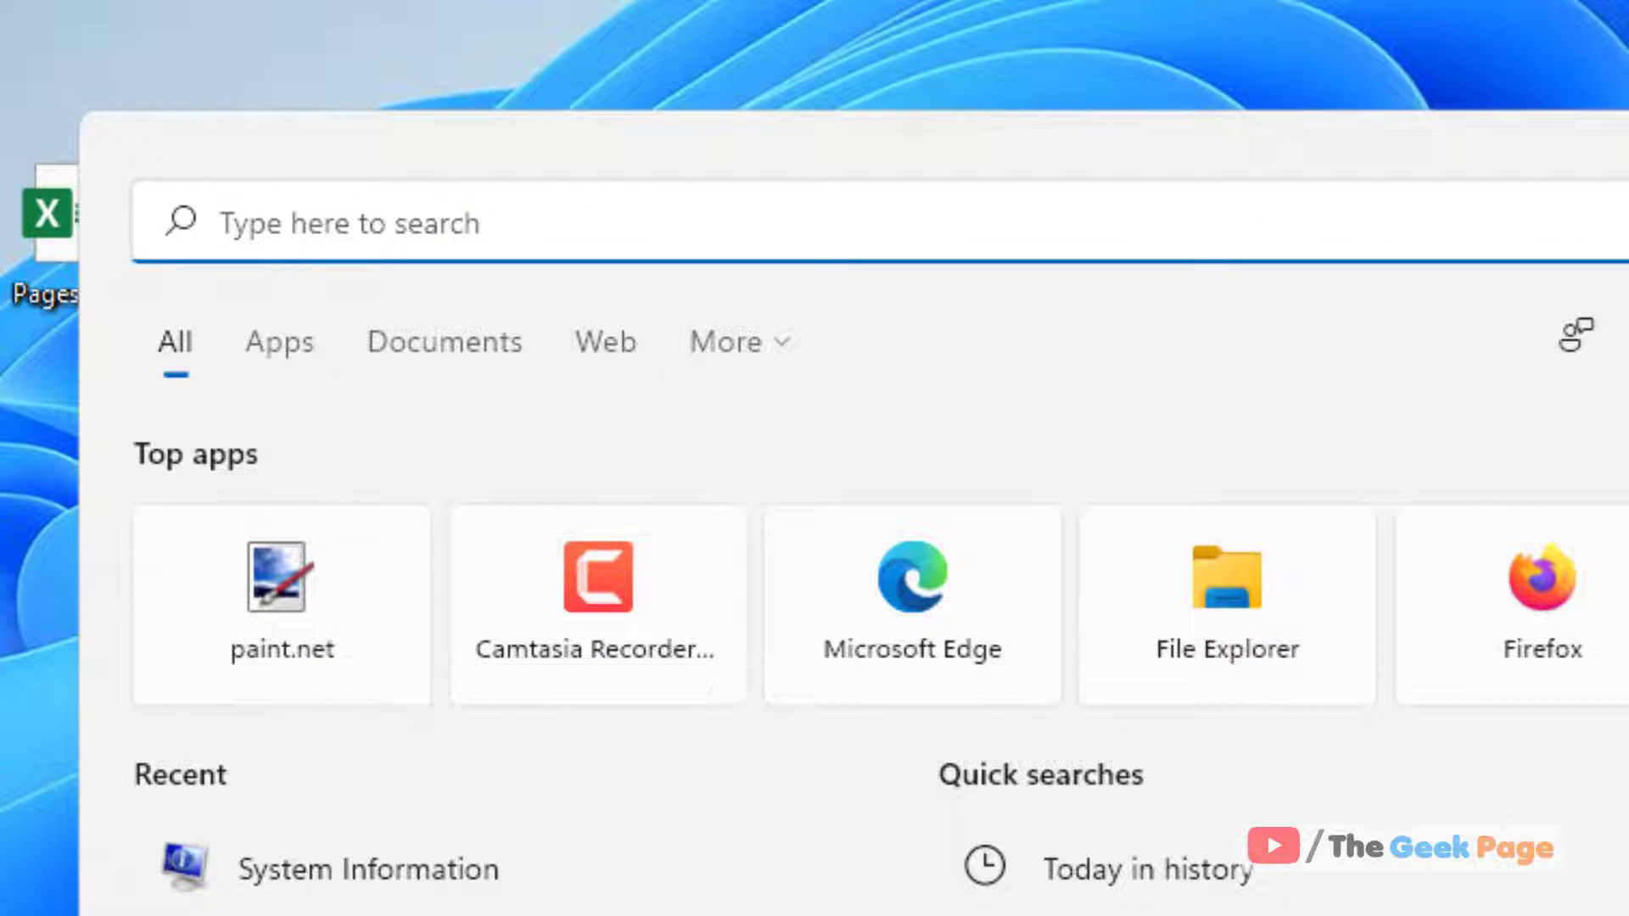
text(control pane)
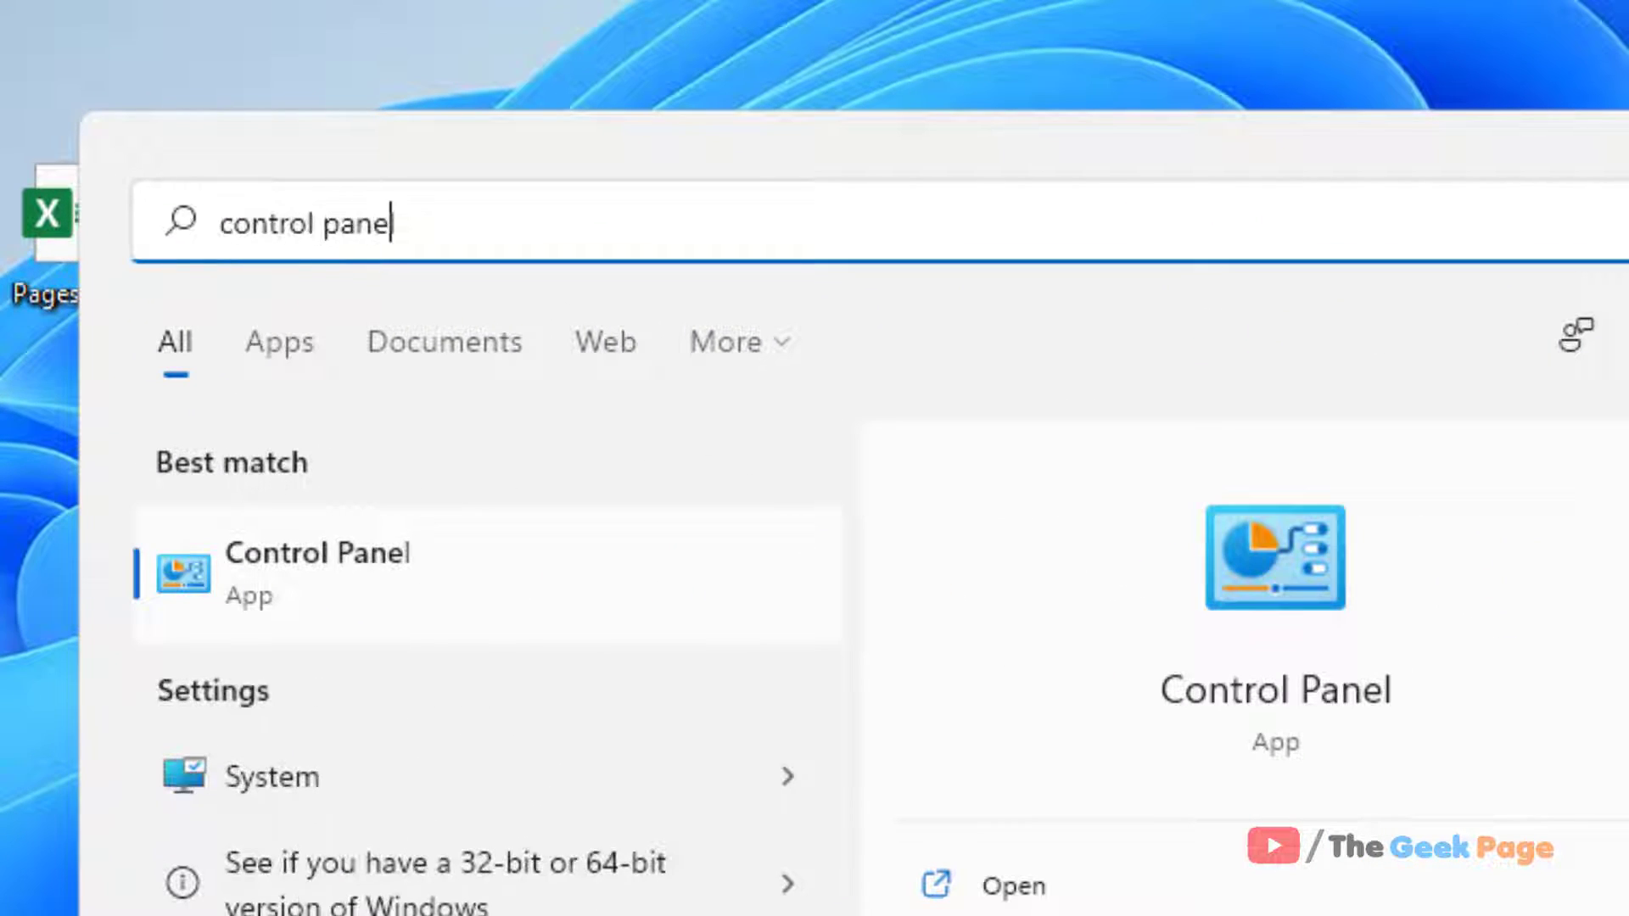
text(l)
click(327, 590)
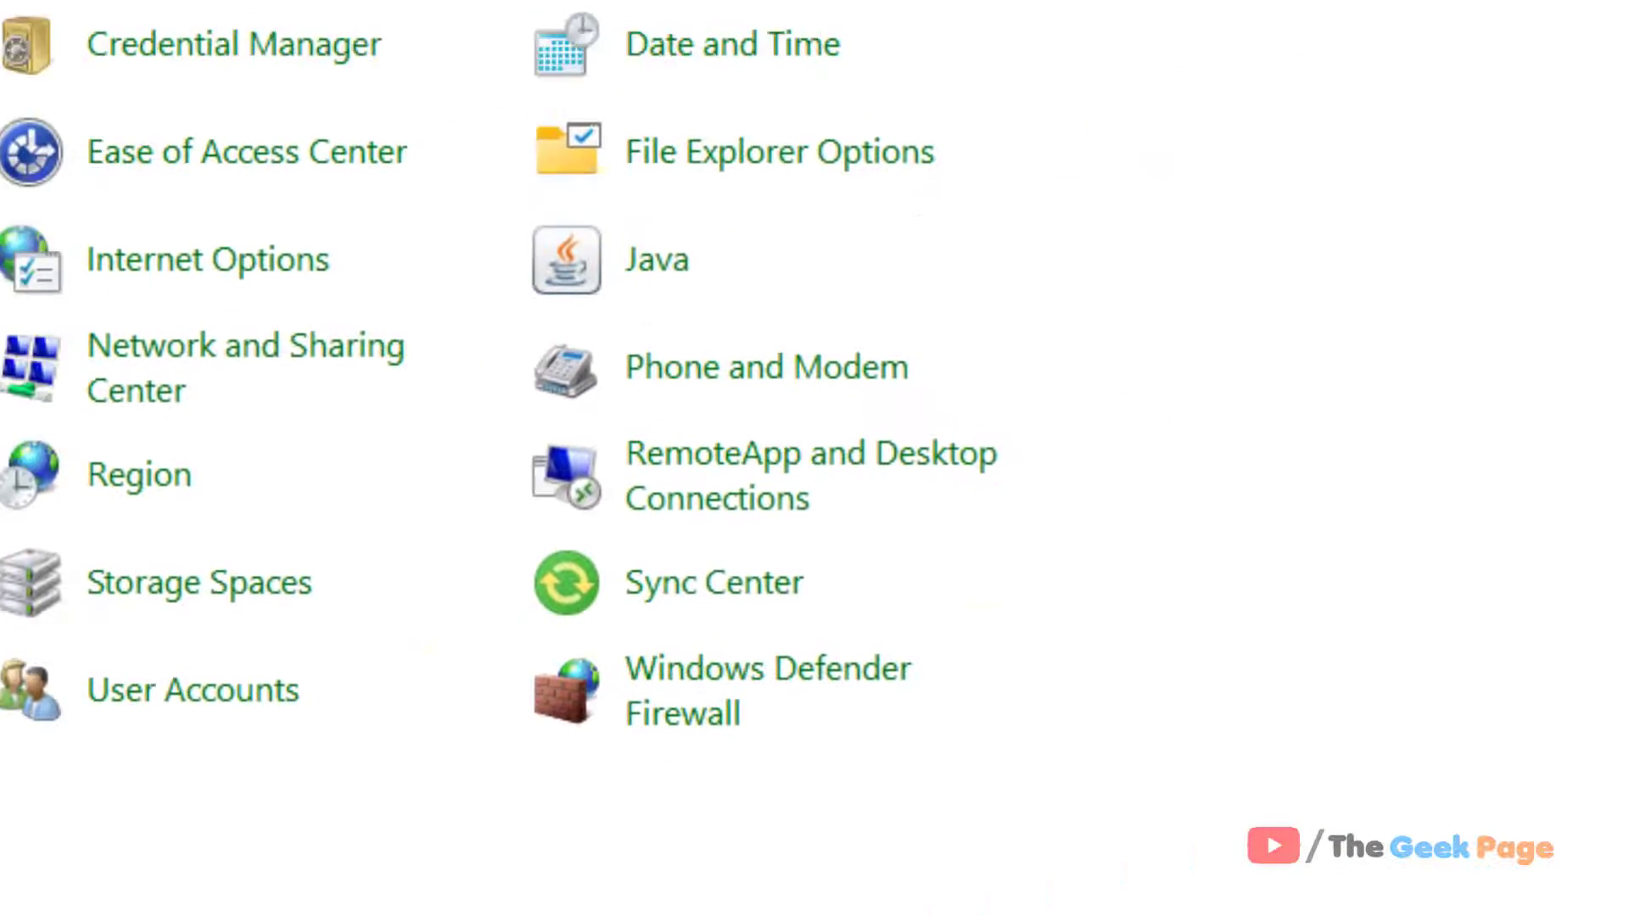
click(1372, 77)
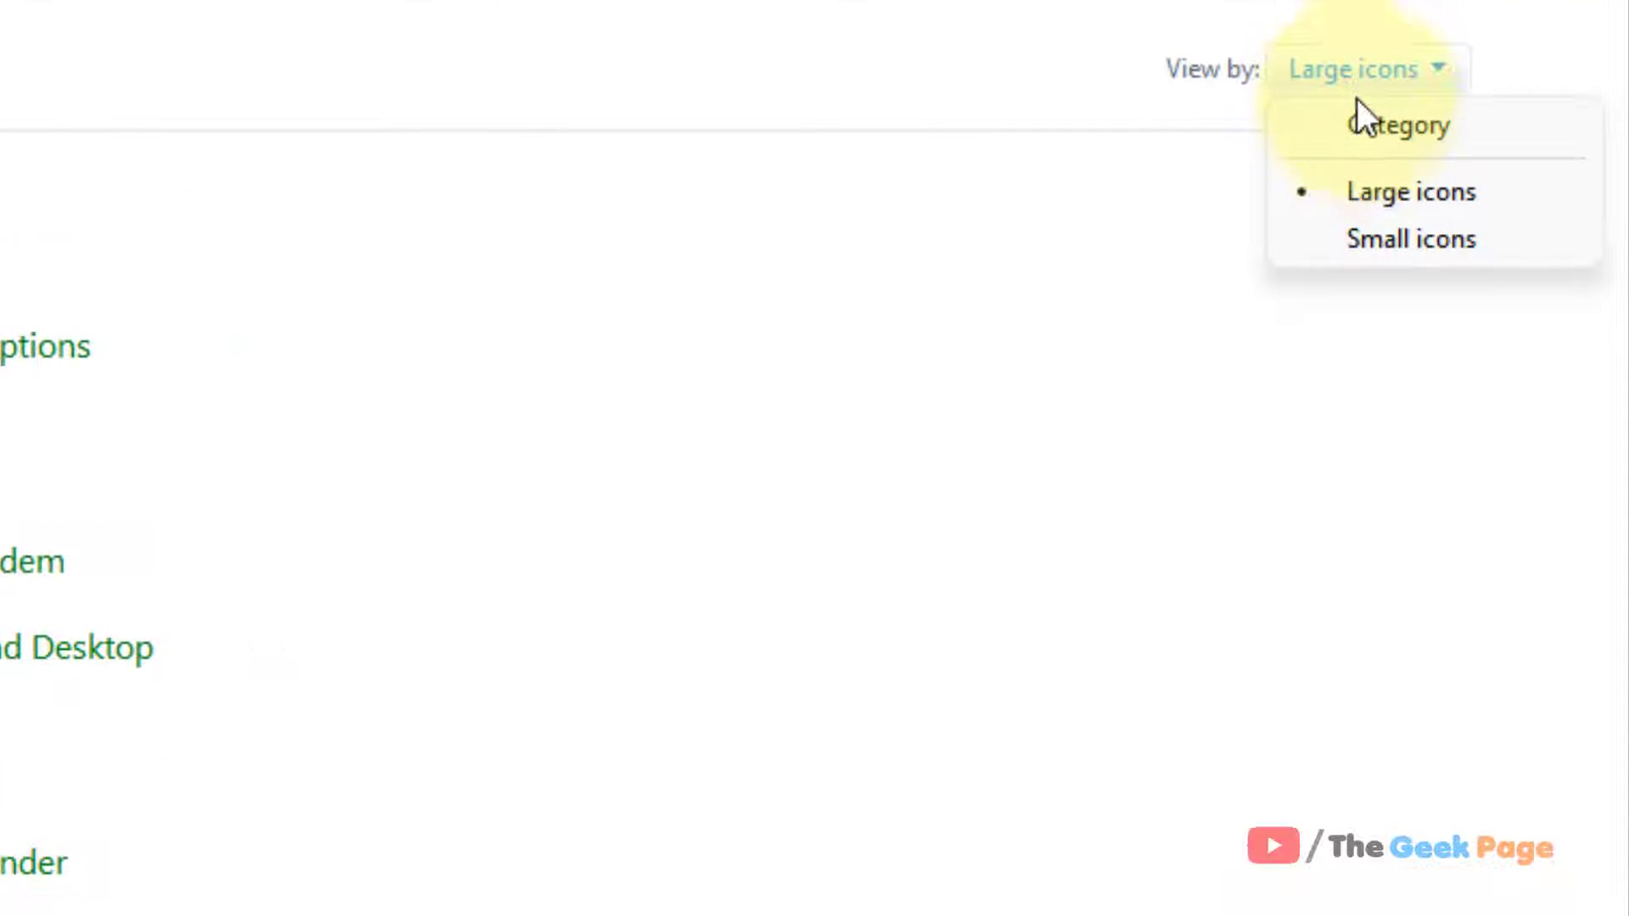
click(1359, 200)
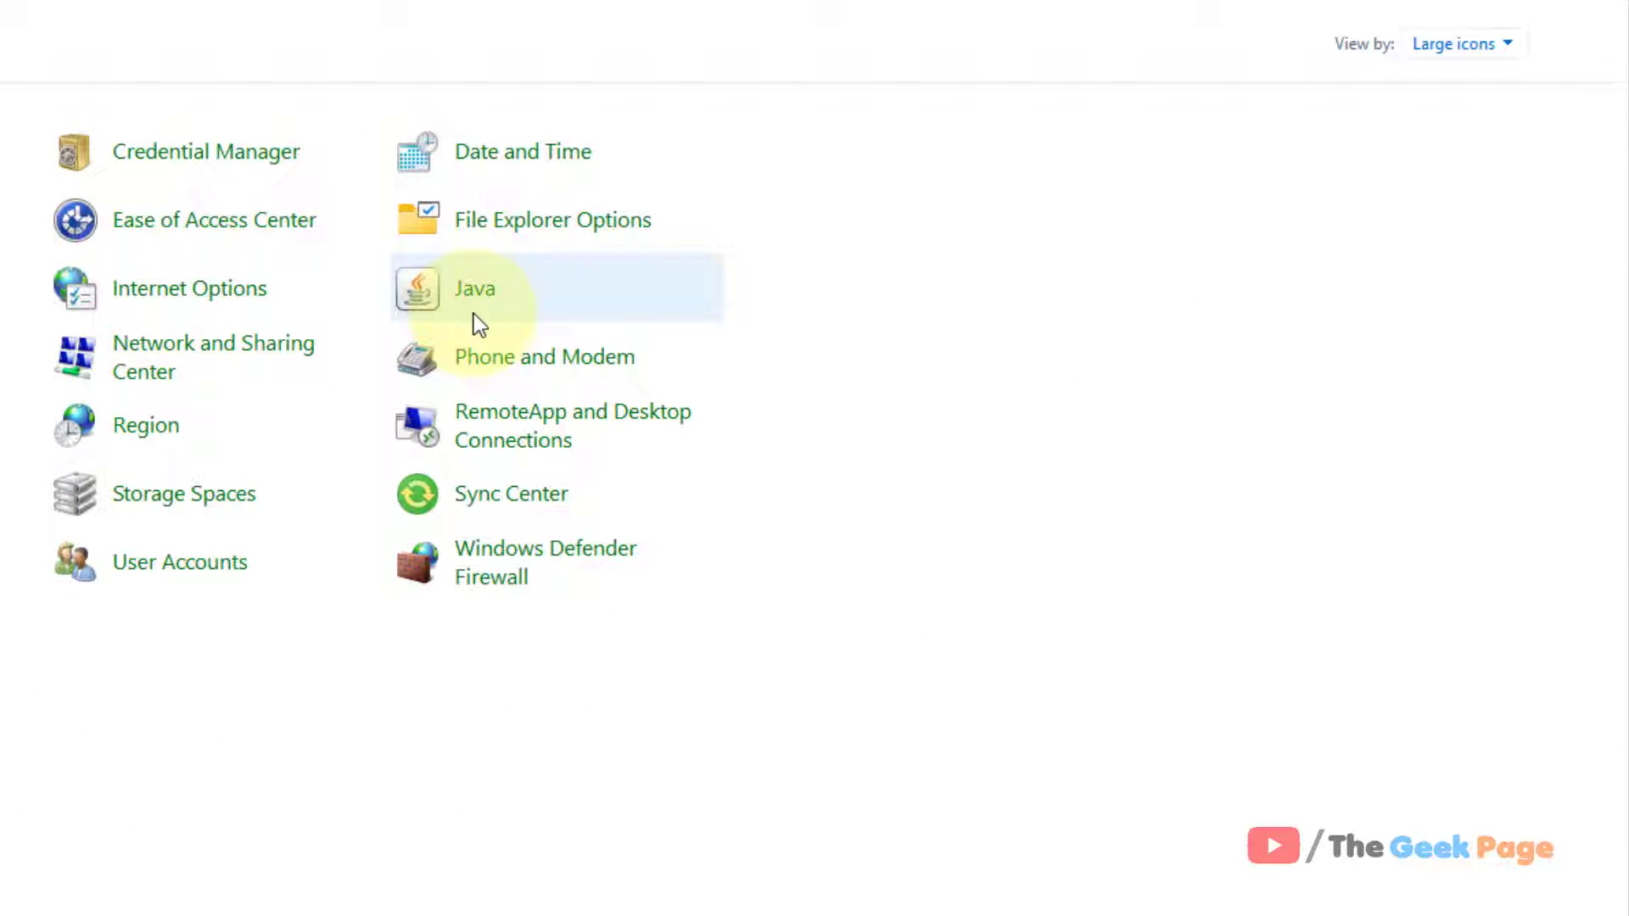
Step: In Java's Update tab, uncheck automatic update checking, choose Do Not Check, and apply
click(473, 292)
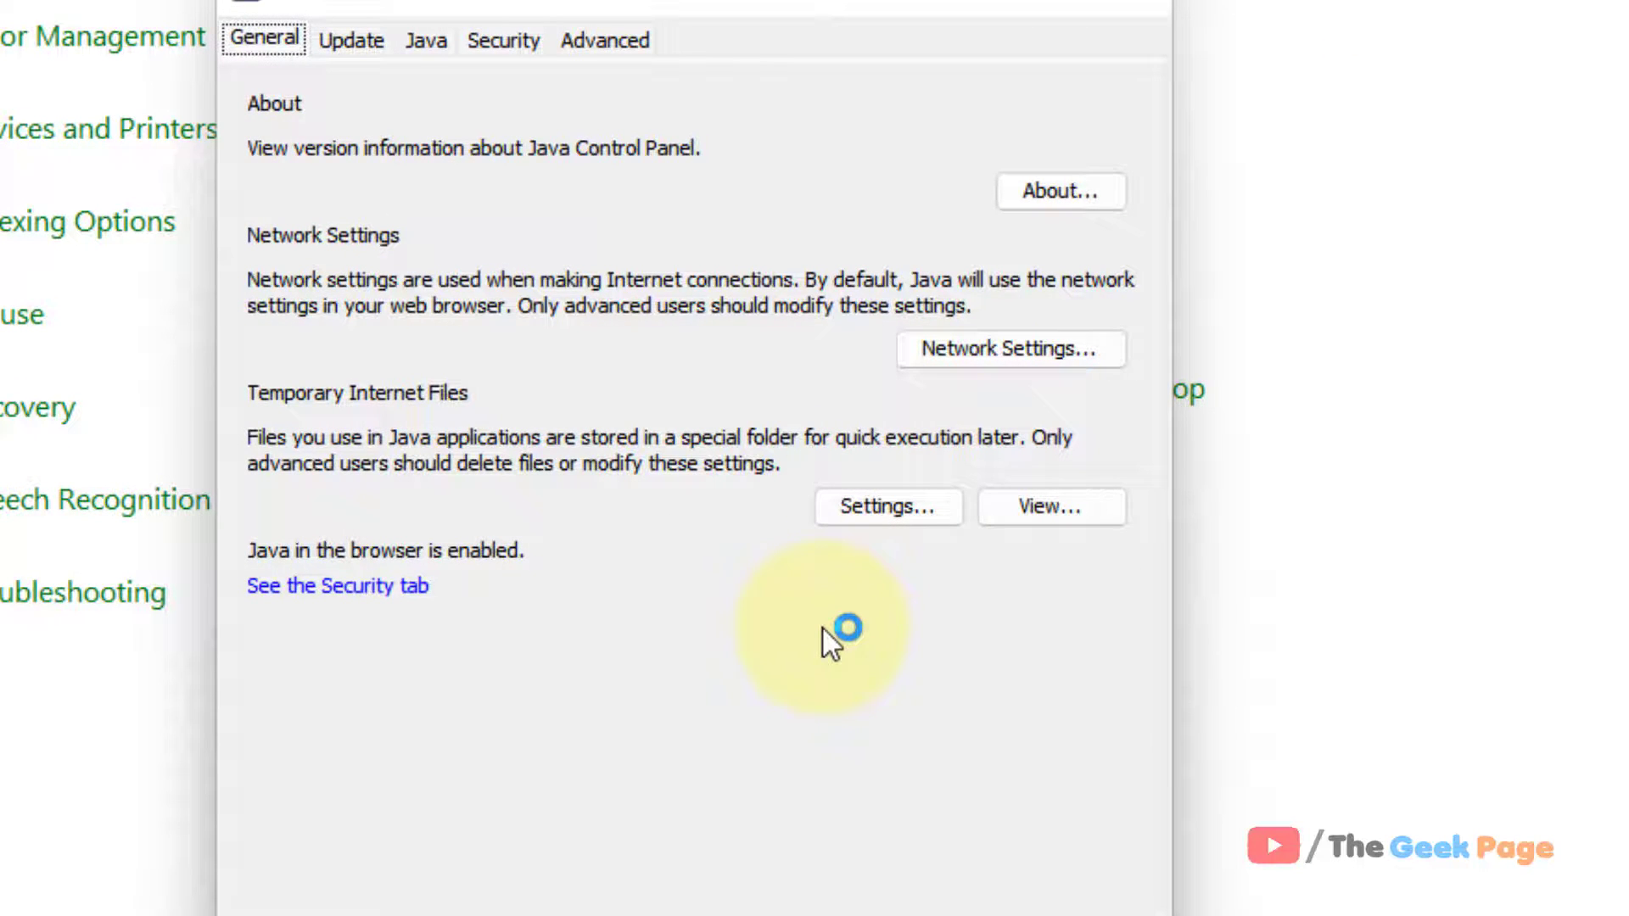
click(351, 38)
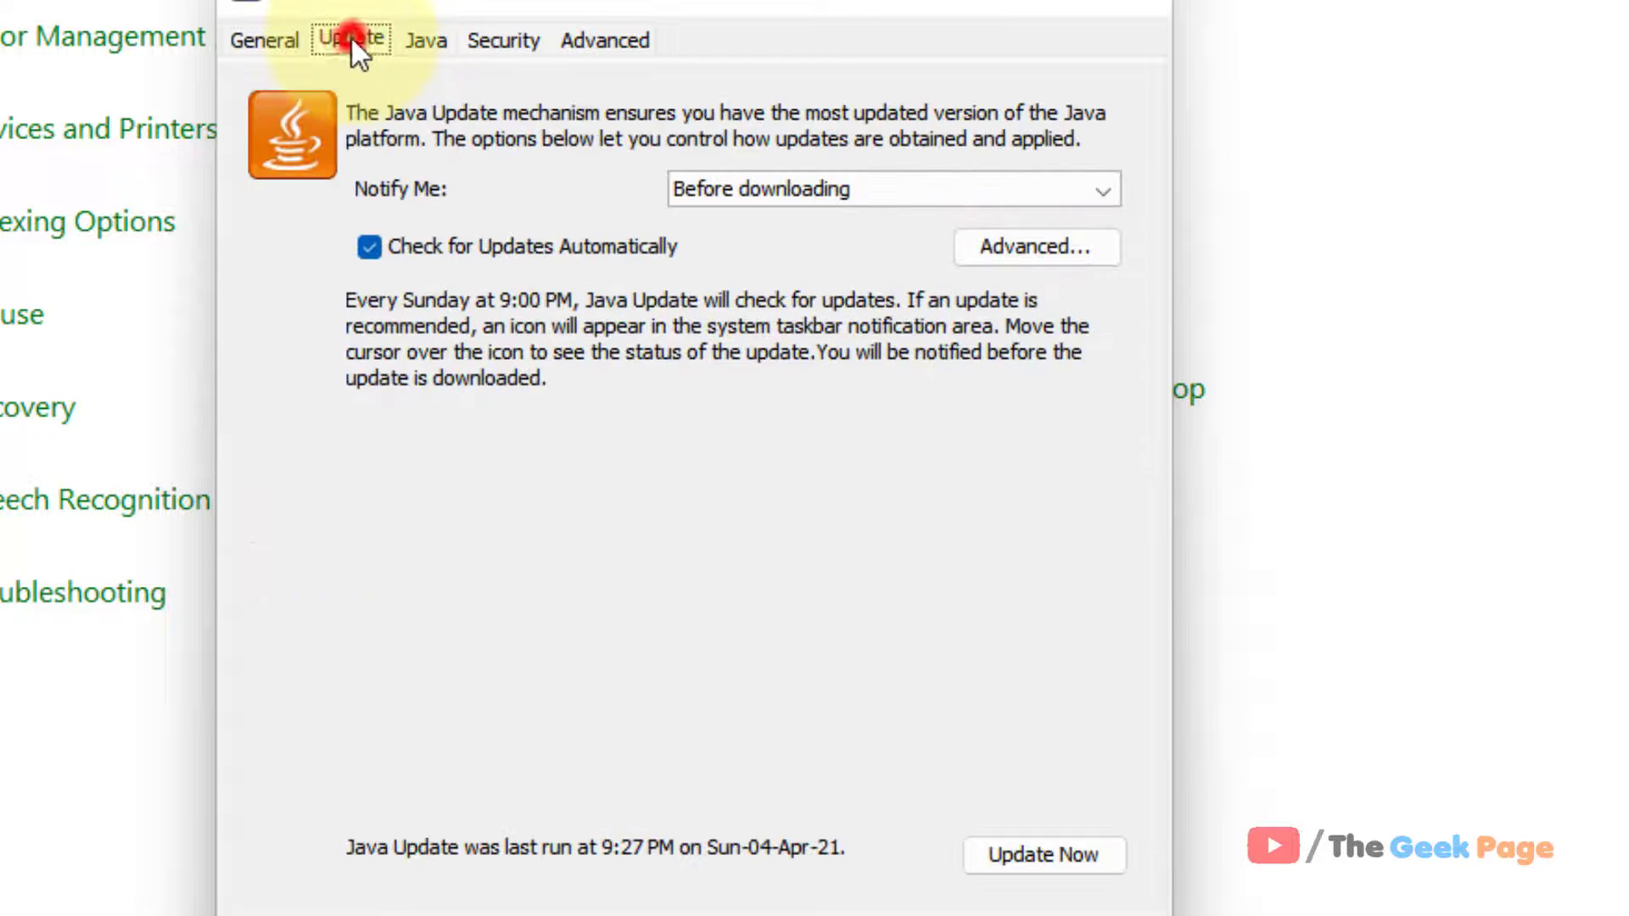
click(369, 247)
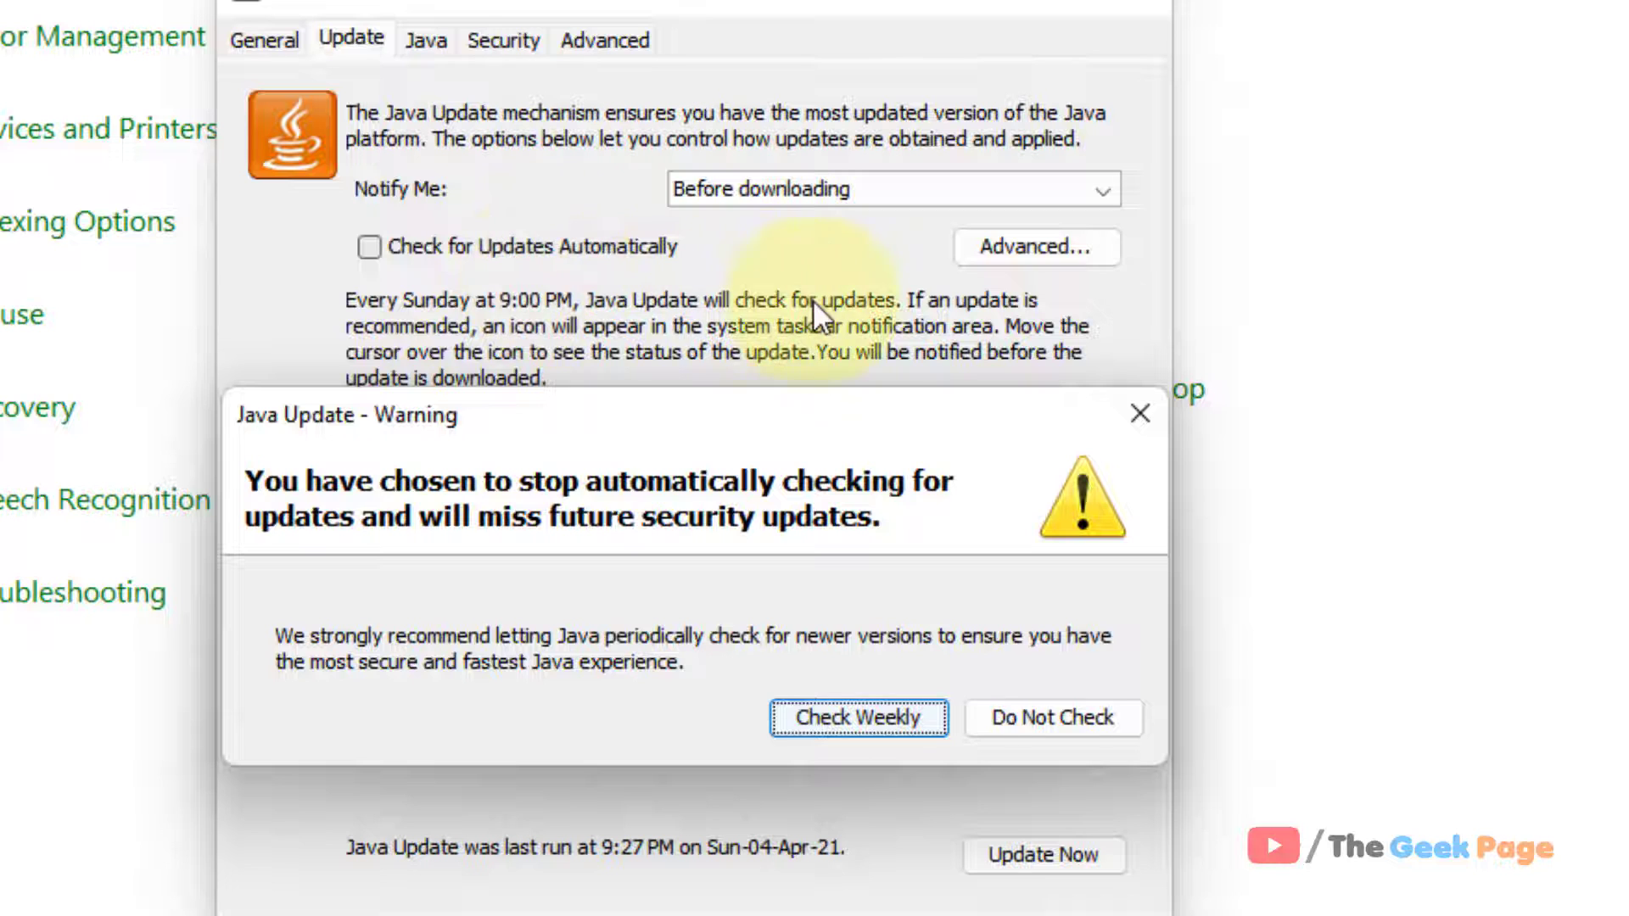
click(995, 732)
click(1044, 785)
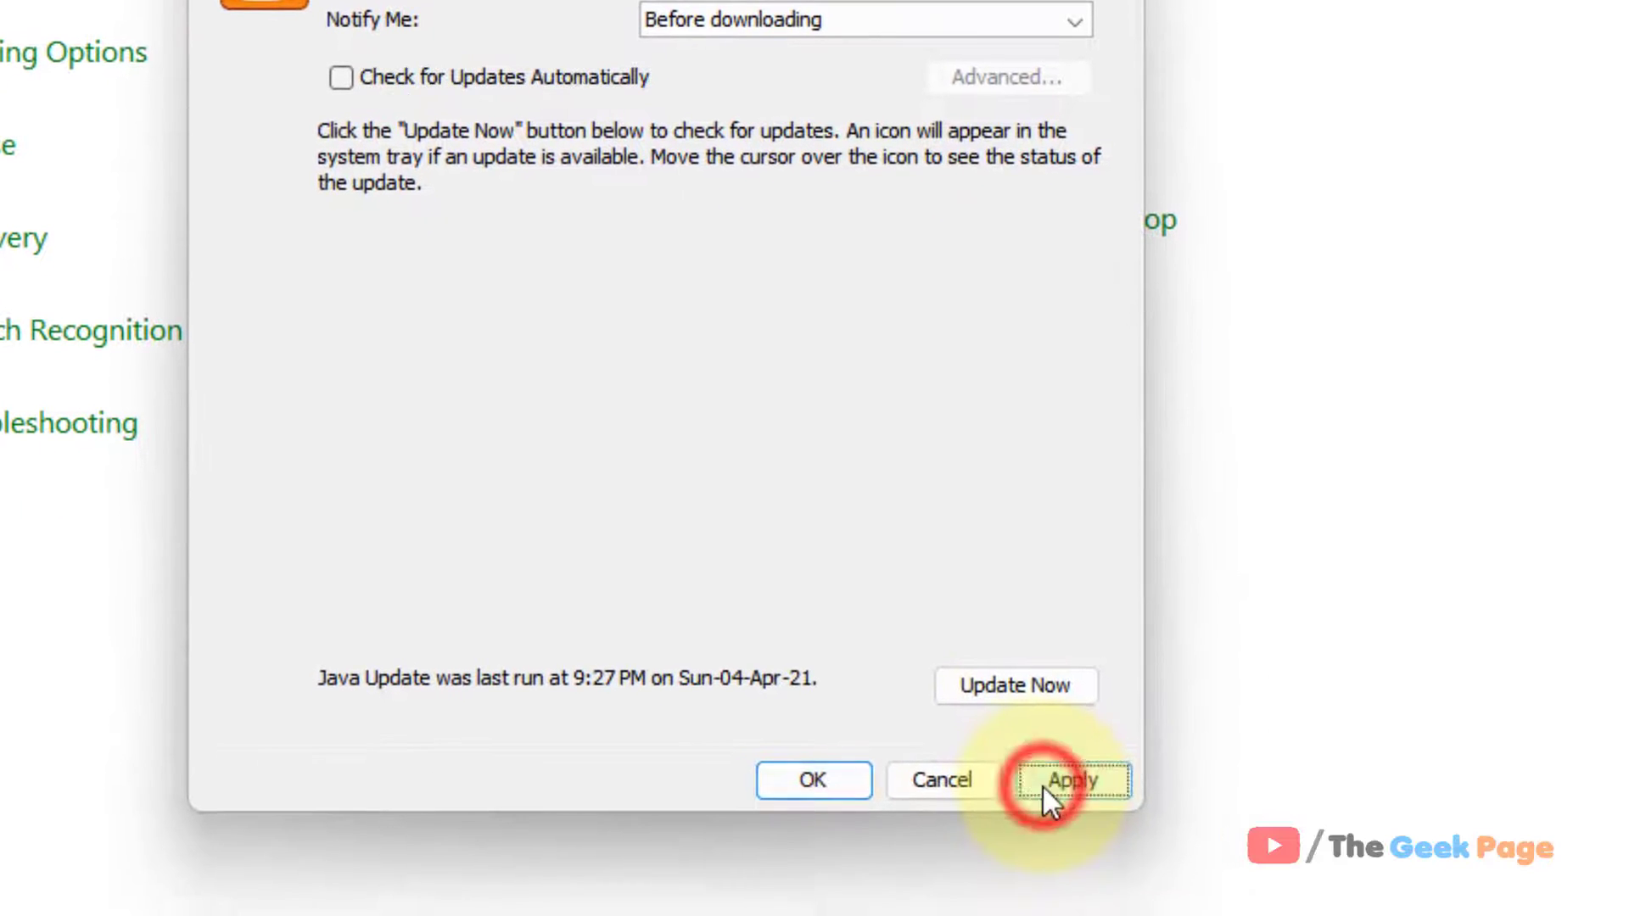
click(823, 787)
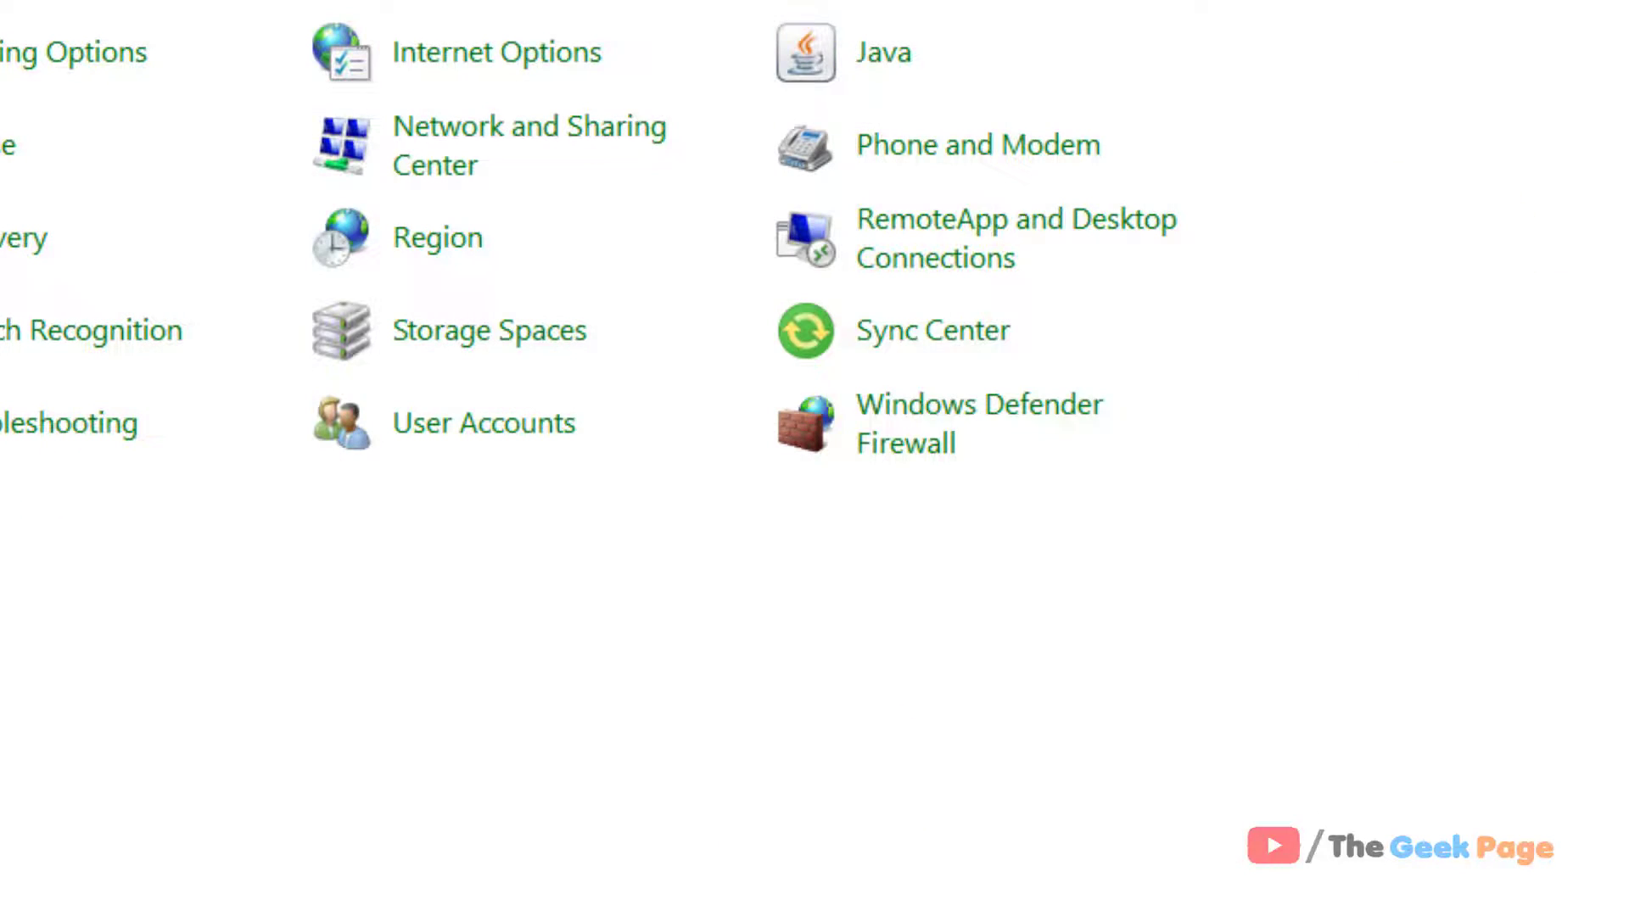